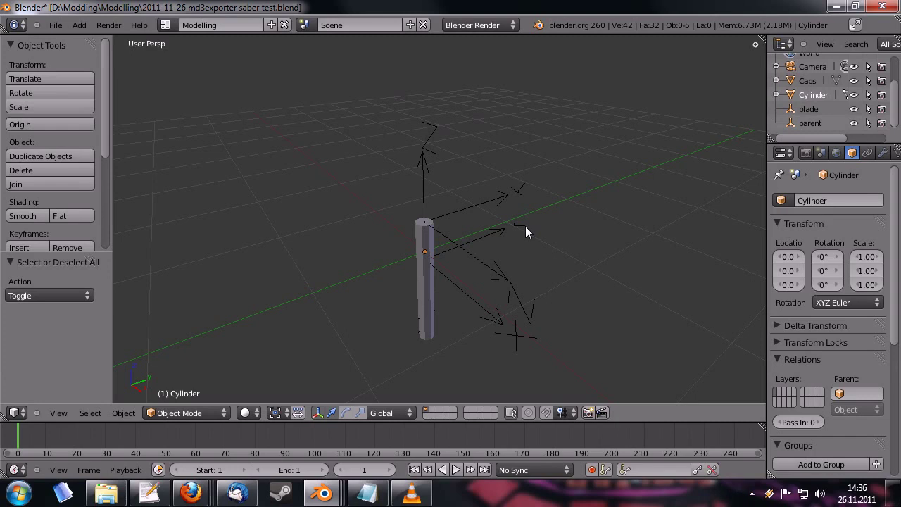
Triangulate the Cylinder mesh in Edit Mode with Quads to Tris.
middle_click_drag(502, 268, 427, 276)
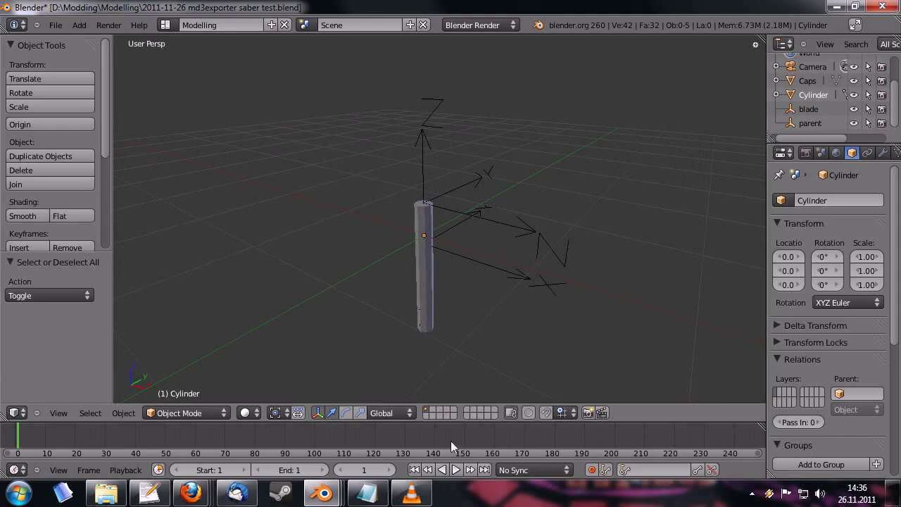
middle_click_drag(367, 280, 357, 291)
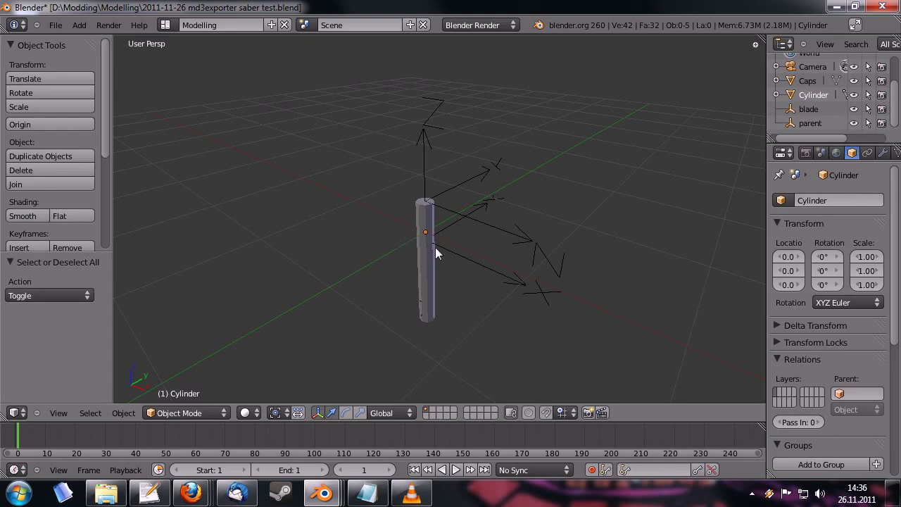
middle_click_drag(443, 279, 421, 298)
right_click(421, 298)
scroll(431, 282, "up", 2)
key("Tab")
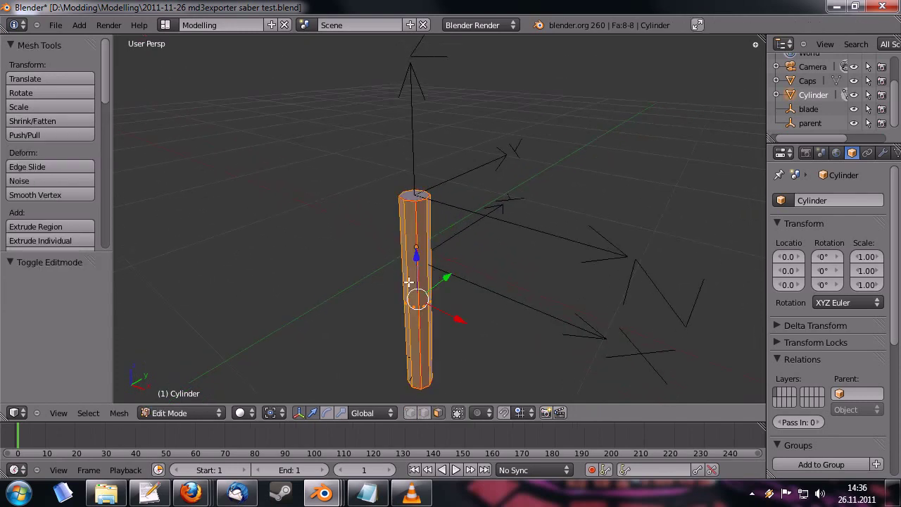
middle_click_drag(423, 296, 498, 291)
key("space")
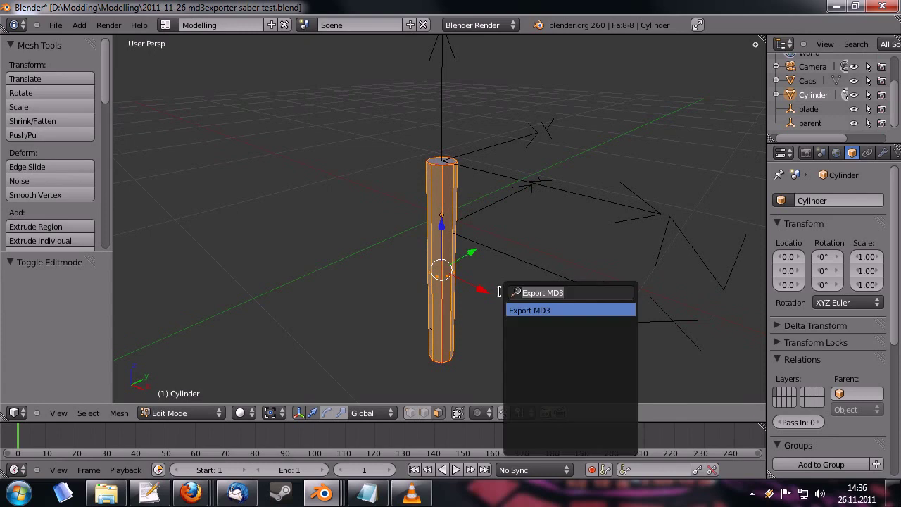
key("BackSpace")
type("tri")
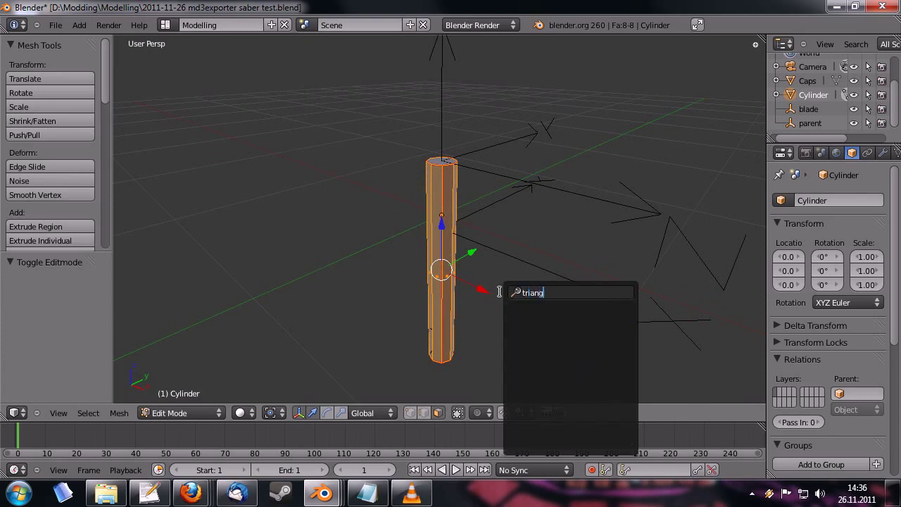
type("s")
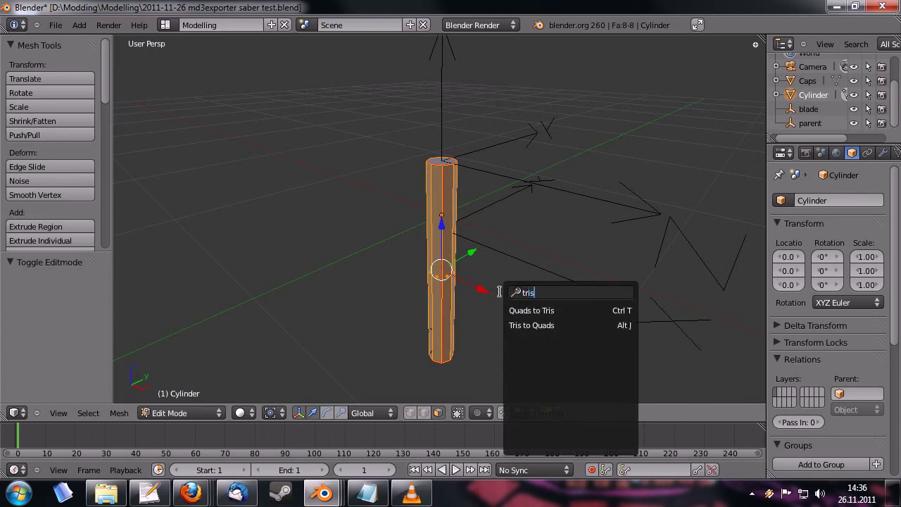
key("Down")
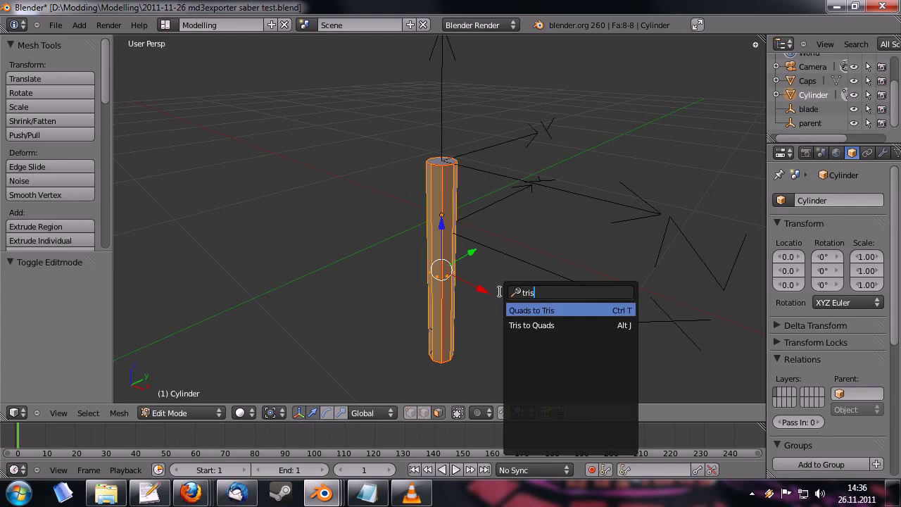
key("Return")
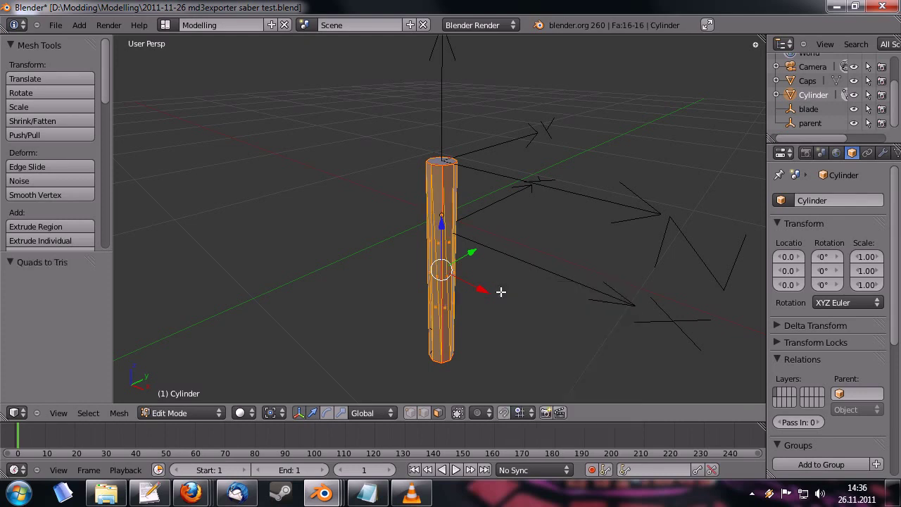
Triangulate the Caps mesh the same way and return to Object Mode.
scroll(451, 276, "up", 2)
mouse_move(439, 281)
middle_mouse_down()
mouse_move(451, 286)
mouse_move(454, 225)
mouse_move(455, 274)
middle_mouse_up()
middle_click_drag(431, 205, 446, 194)
key("Tab")
right_click(421, 129)
key("Tab")
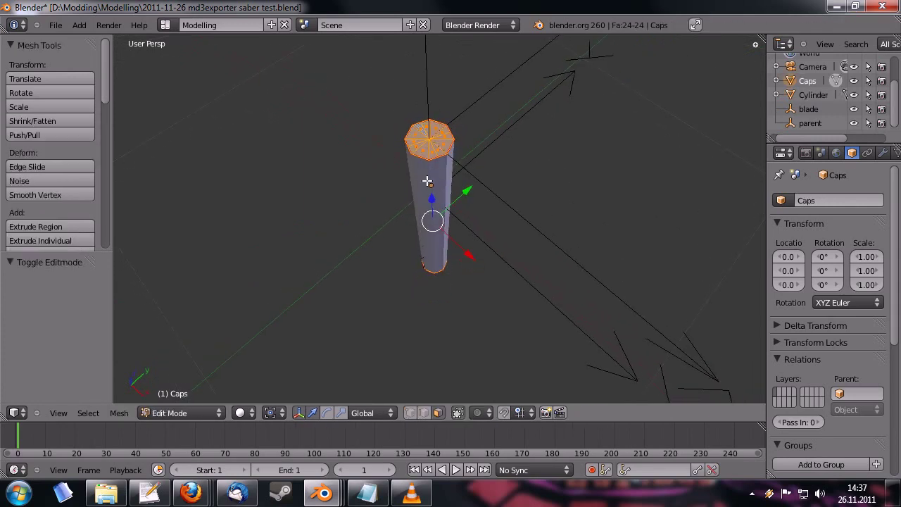
key("space")
key("Return")
middle_click_drag(428, 182, 438, 197)
key("space")
key("Return")
key("Tab")
Select the Cylinder and Caps in turn while orbiting around the hilt.
right_click(437, 192)
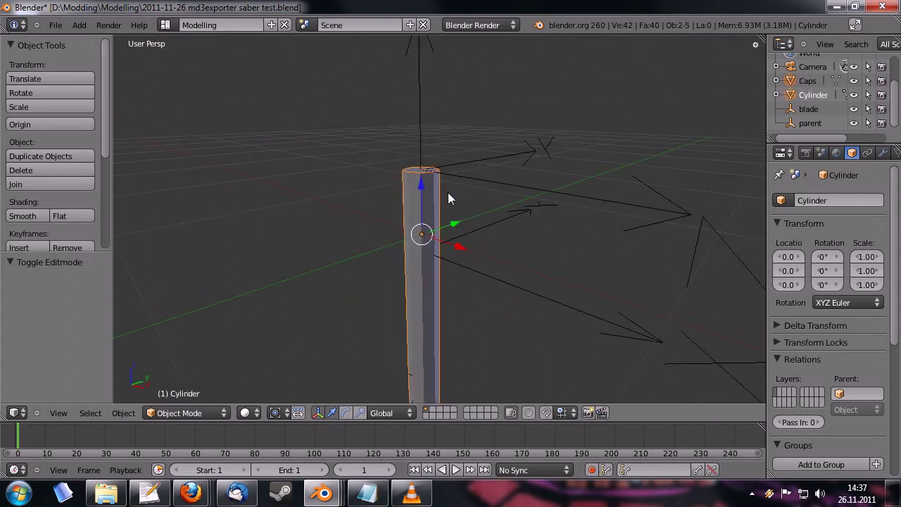
right_click(434, 193)
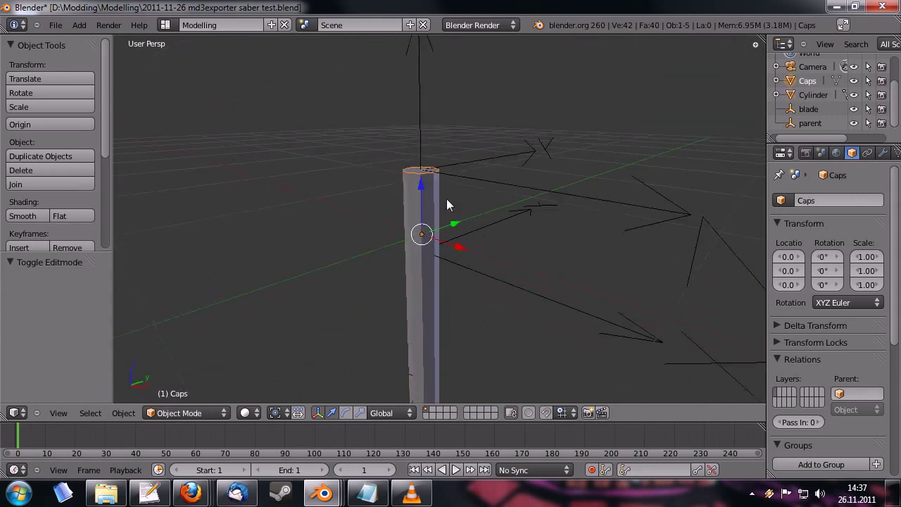
middle_click_drag(447, 205, 390, 129)
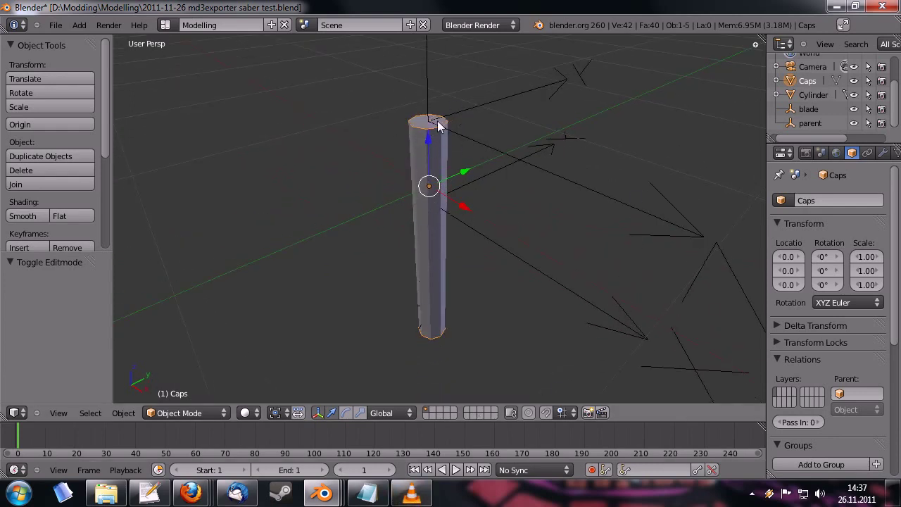
middle_click_drag(439, 131, 451, 141)
scroll(824, 260, "down", 3)
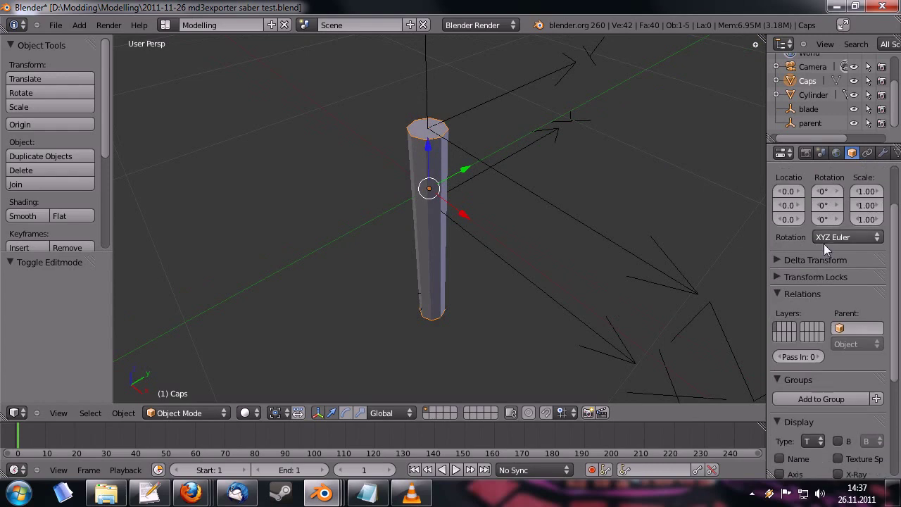
scroll(824, 260, "down", 1)
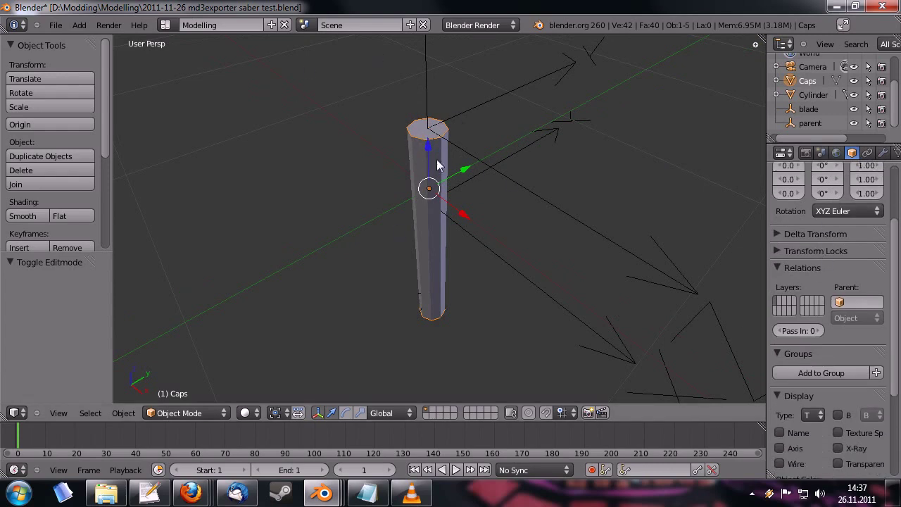
Briefly grab the Caps to check their seating, cancel, and reselect the Cylinder.
right_click(415, 151)
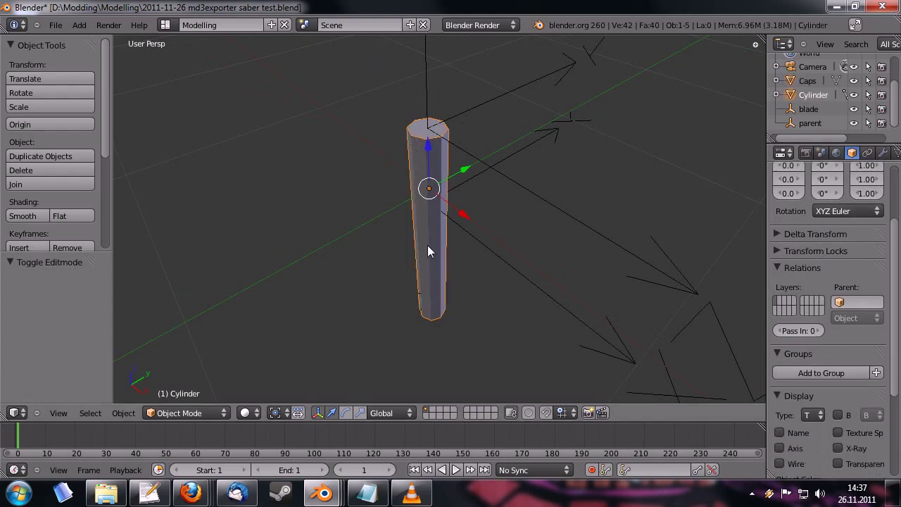
middle_click_drag(427, 251, 441, 231)
right_click(422, 136)
key("g")
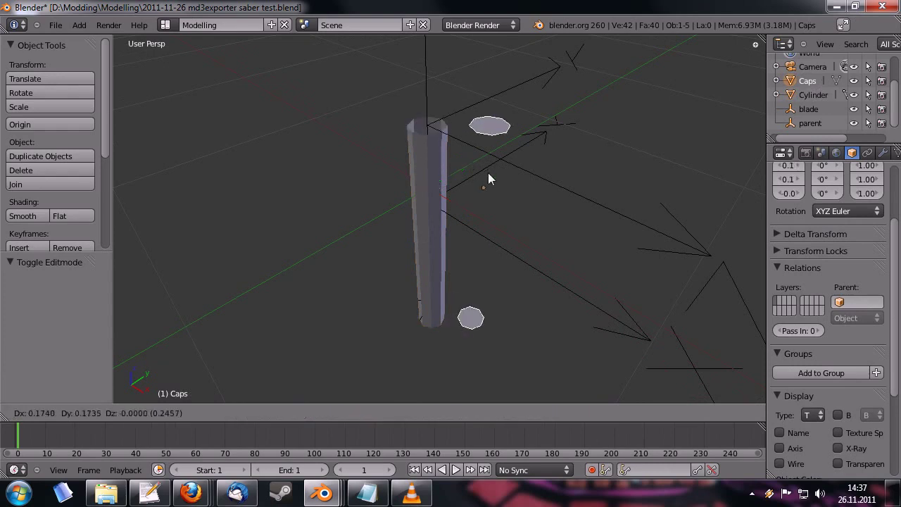
right_click(464, 176)
right_click(412, 172)
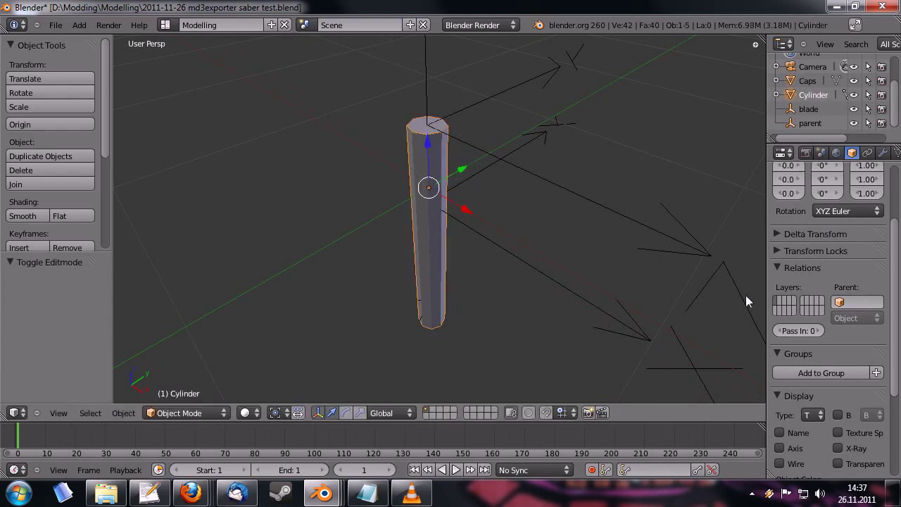
scroll(821, 296, "up", 1)
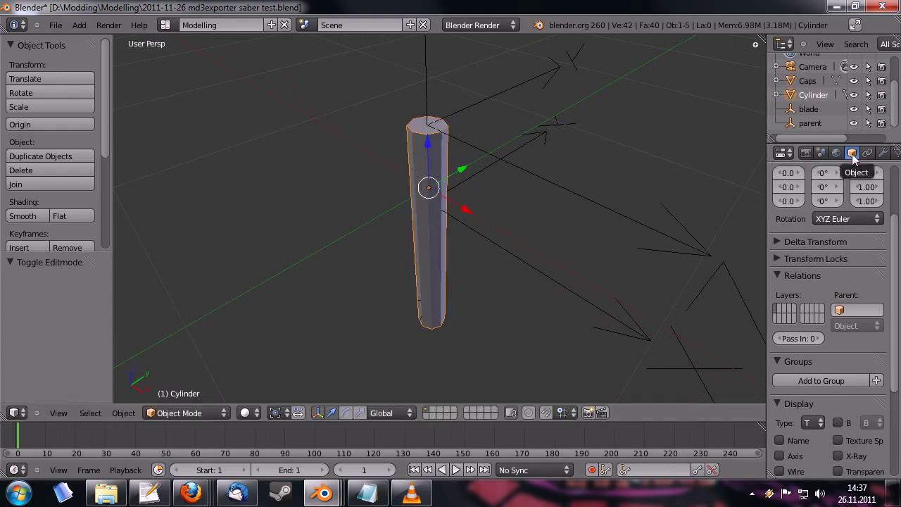
scroll(782, 451, "down", 6)
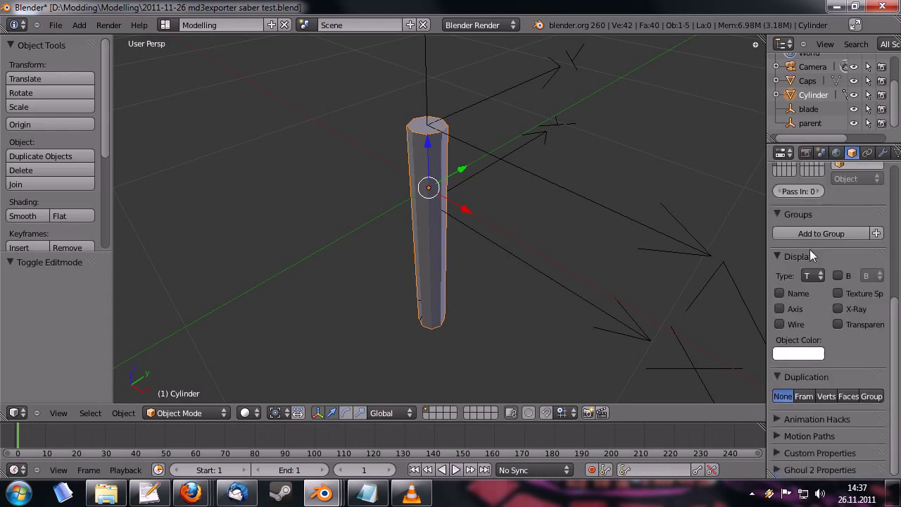
Expand the Cylinder's Custom Properties and add a new property.
scroll(786, 436, "down", 2)
left_click(788, 426)
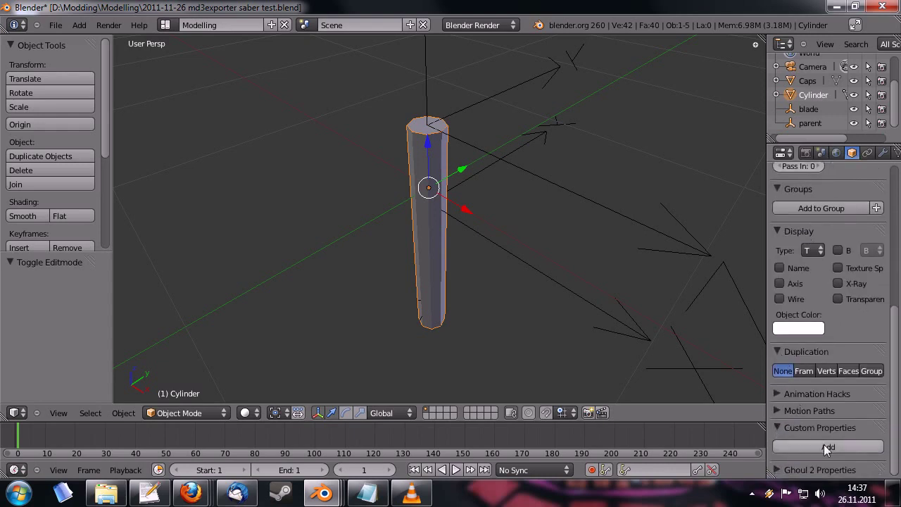
scroll(823, 414, "down", 1)
left_click(866, 455)
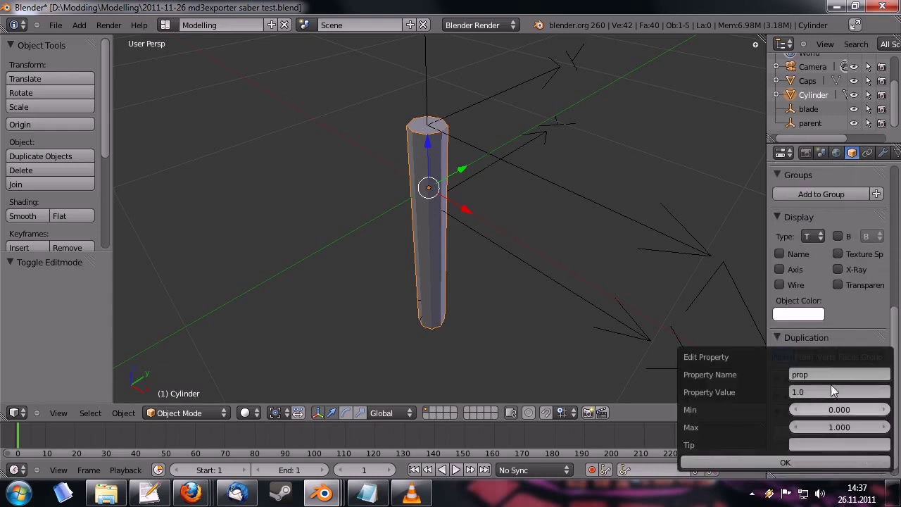
Name the property md3shader with value textures/vjun/o_trim2.
left_click(821, 374)
type("md3")
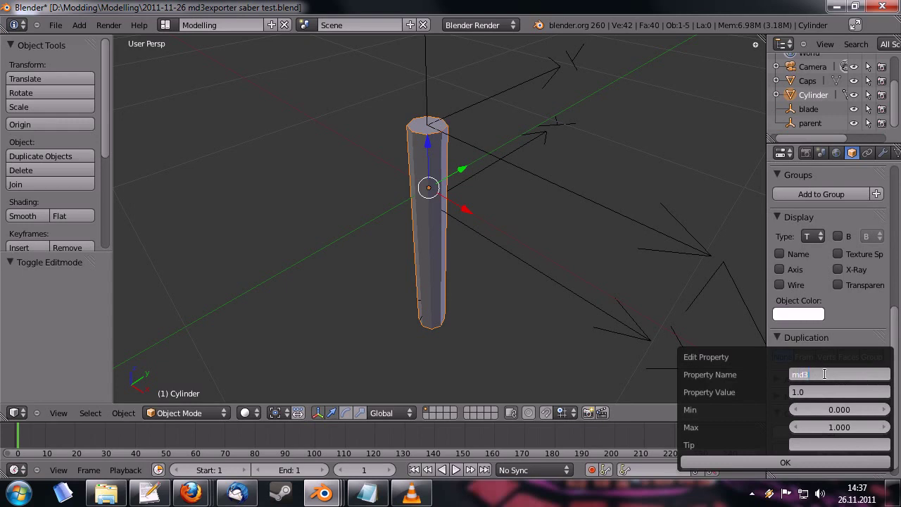
type("shader")
key("Tab")
type("textures/vjun/o")
key("BackSpace")
type("trash")
key("BackSpace")
key("BackSpace")
key("BackSpace")
key("BackSpace")
key("BackSpace")
type("o_trim2")
key("Return")
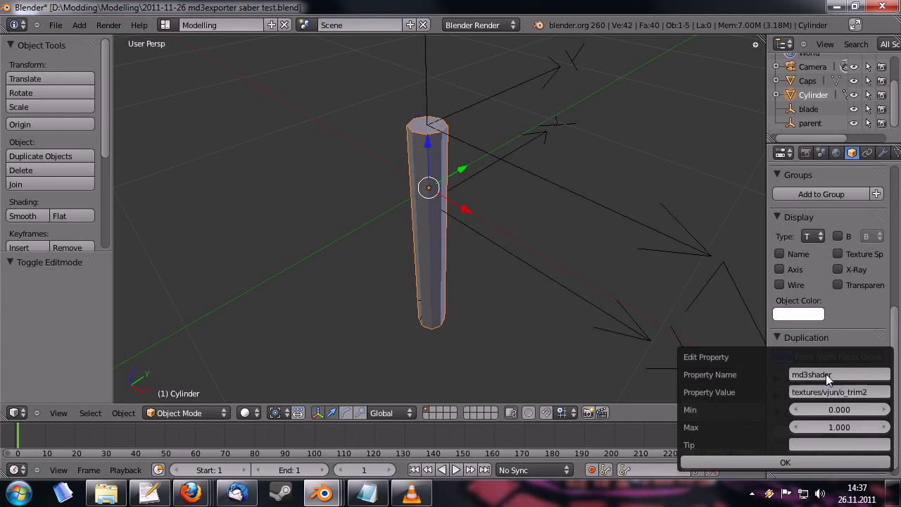
Confirm the Cylinder's property, then give the Caps md3shader = textures/vjun/trashcompactor6.
left_click(816, 460)
right_click(416, 127)
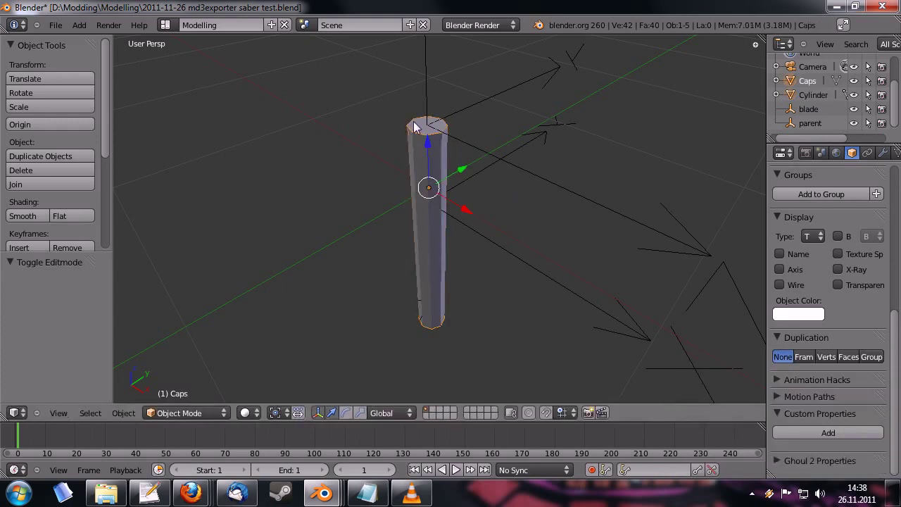
left_click(818, 432)
left_click(862, 456)
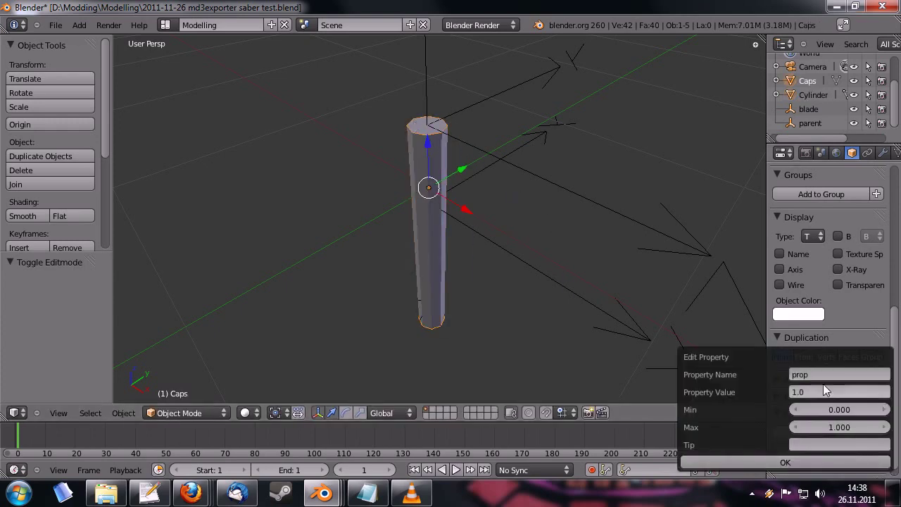
type("md3sha")
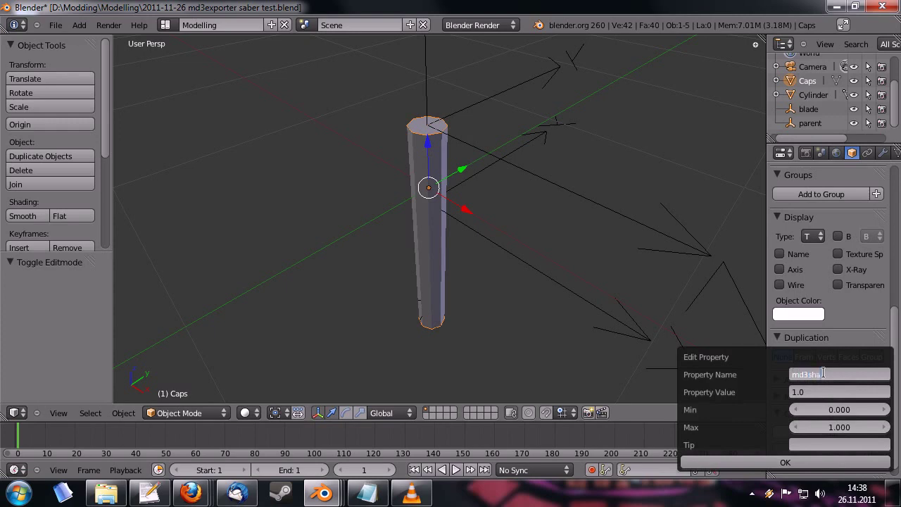
type("der")
key("Tab")
type("textures")
type("/vjun/trashcompa")
type("ctor")
type("6")
key("Return")
left_click(782, 463)
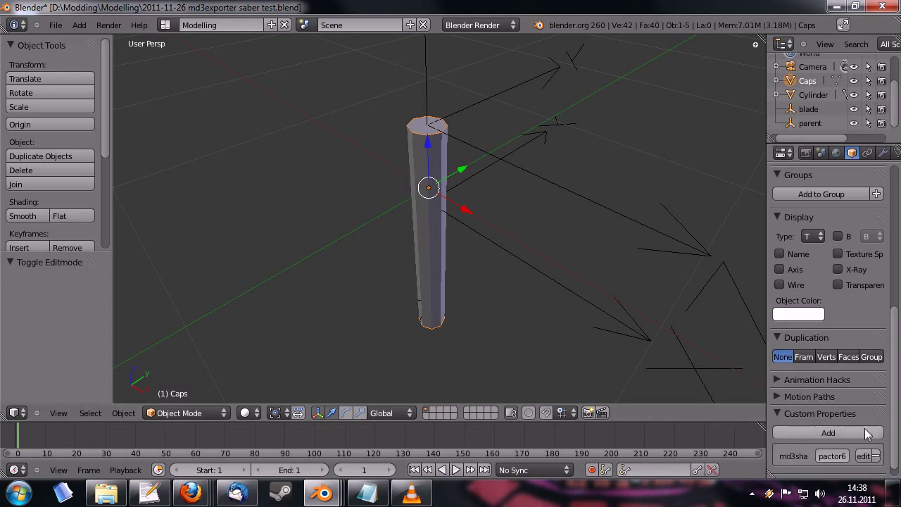
right_click(412, 157)
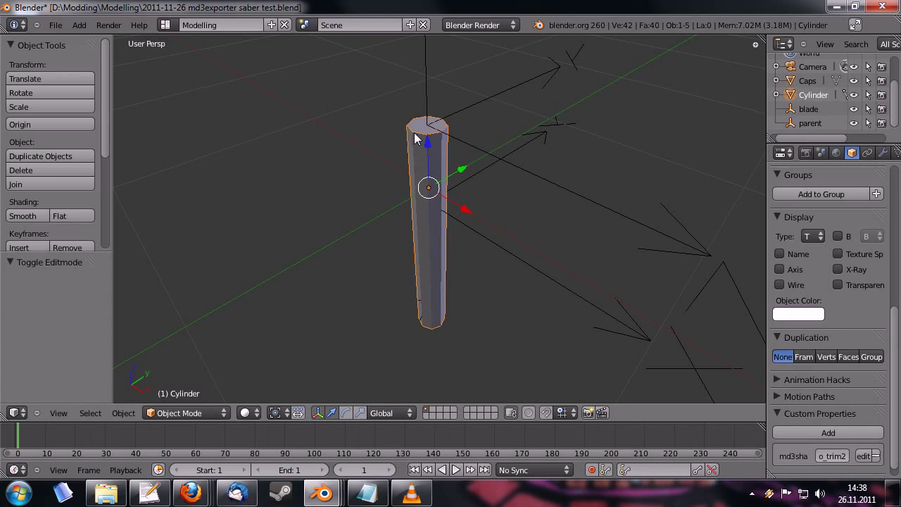
Add an Empty via Add Object and try moving it along Y, then cancel.
right_click(423, 137)
middle_click_drag(422, 137, 454, 224)
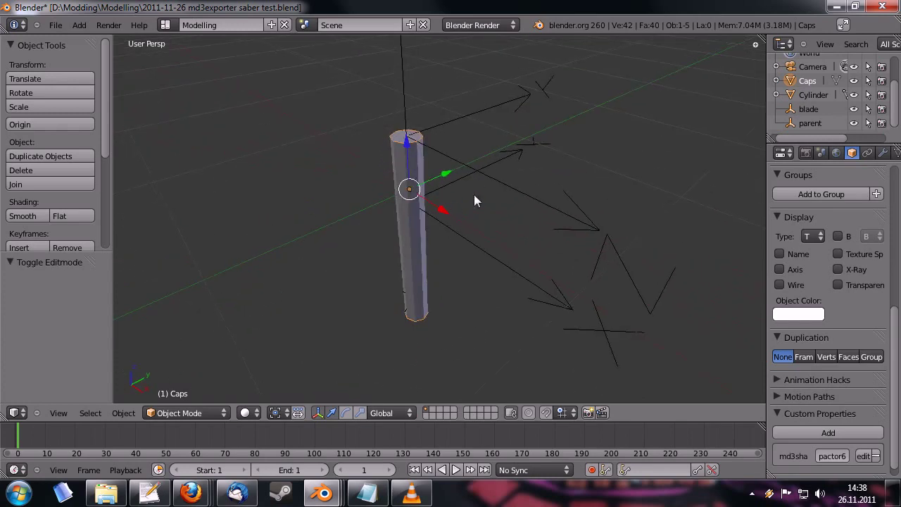
key("space")
type("add obje")
key("Return")
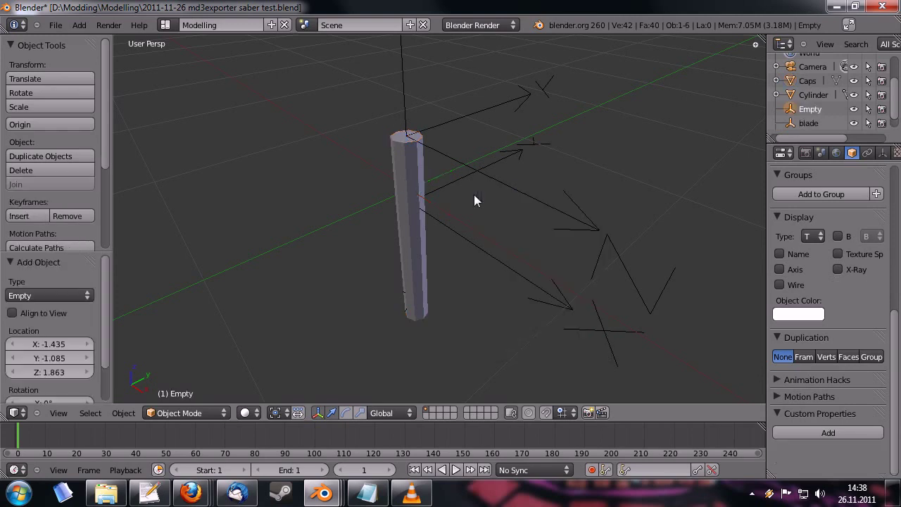
key("g")
key("y")
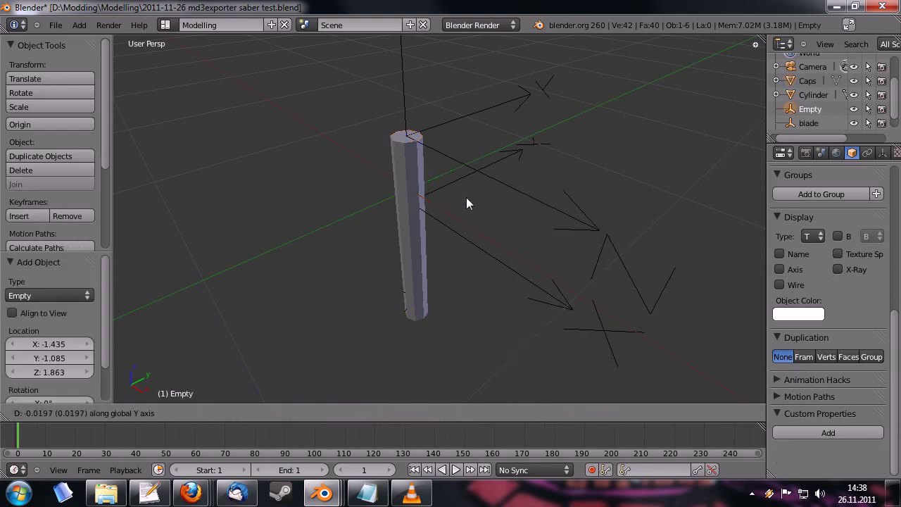
right_click(433, 186)
Move the Empty to a new spot, frame it, then delete it.
scroll(466, 176, "down", 4)
scroll(466, 177, "down", 2)
key("g")
left_click(458, 201)
key("KP_Decimal")
mouse_move(440, 227)
middle_mouse_down()
mouse_move(474, 243)
mouse_move(469, 289)
mouse_move(458, 252)
mouse_move(477, 263)
mouse_move(475, 215)
mouse_move(465, 238)
mouse_move(467, 216)
mouse_move(435, 237)
middle_mouse_up()
key("x")
left_click(450, 253)
Select the blade armature, the Cylinder and the parent armature together.
right_click(468, 222)
right_click(447, 224)
right_click(465, 237, "shift")
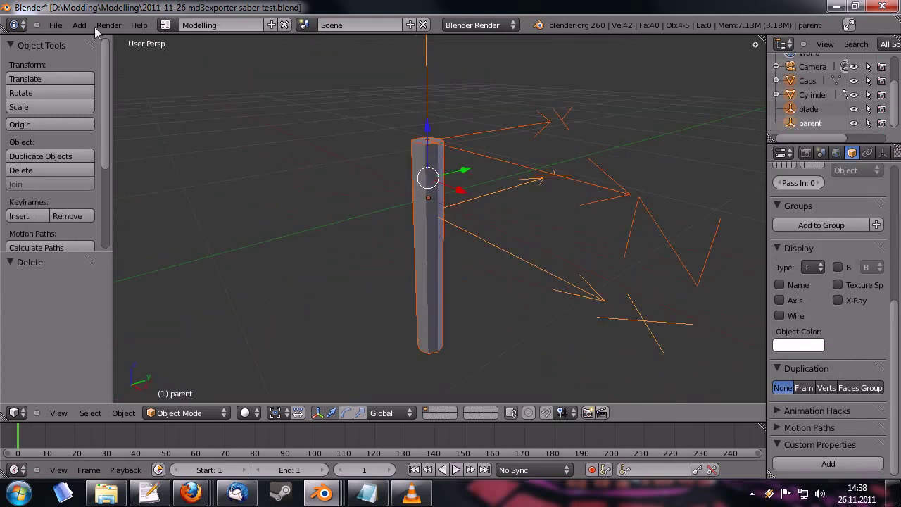
Launch Export MD3 from the command search.
left_click(54, 27)
mouse_move(99, 254)
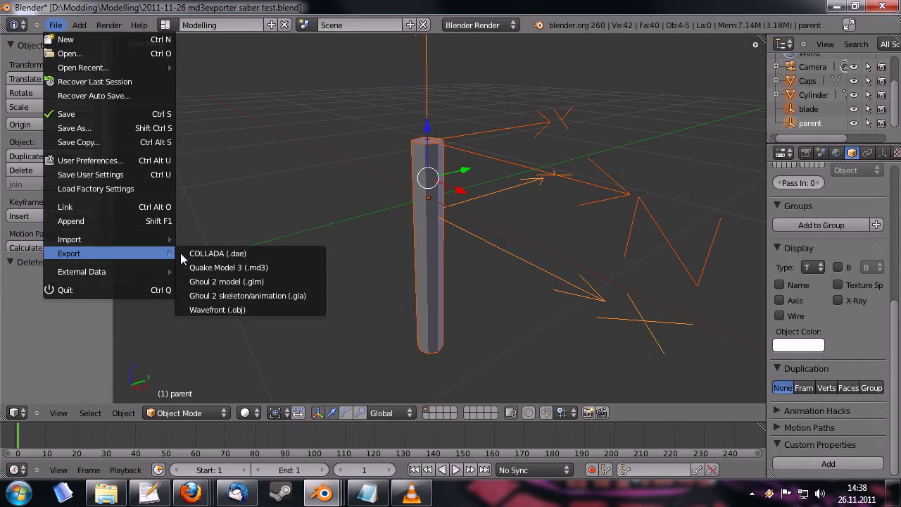
key("space")
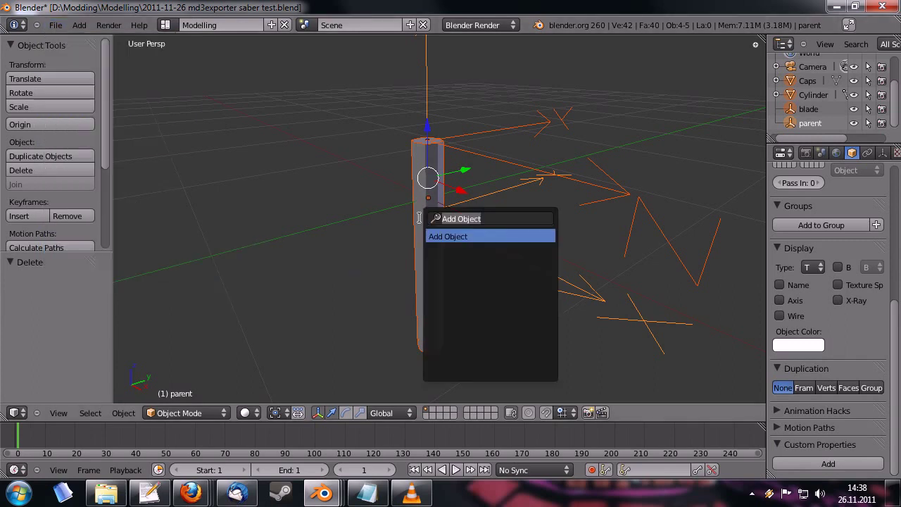
type("Md3")
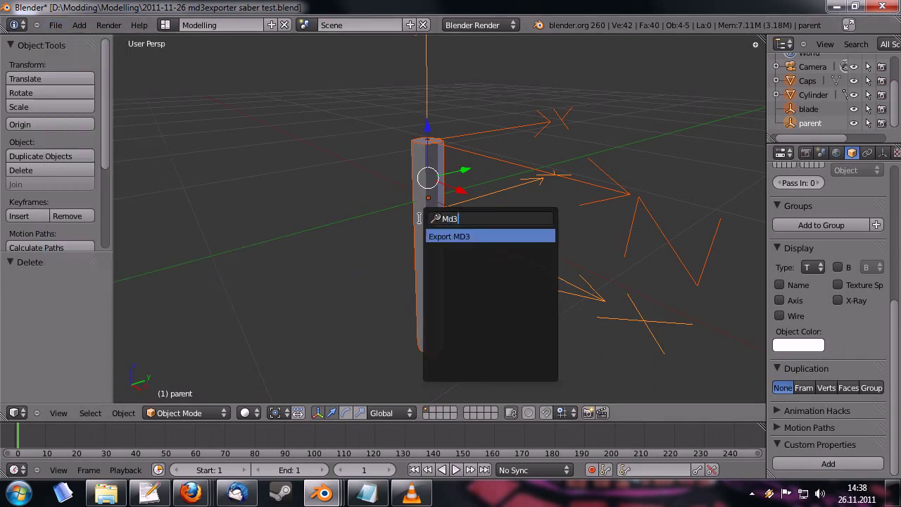
left_click(489, 237)
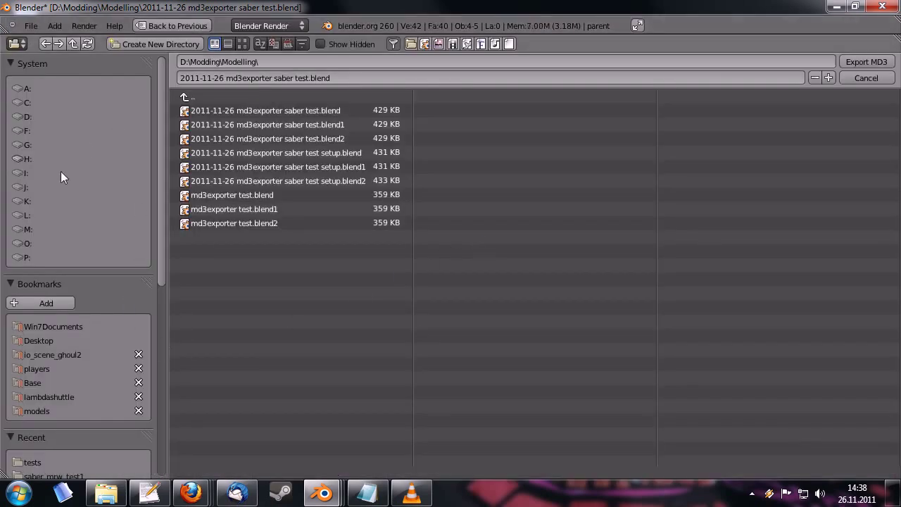
Create a my_saber folder inside models\weapons2 and enter it.
scroll(56, 225, "down", 3)
left_click(54, 334)
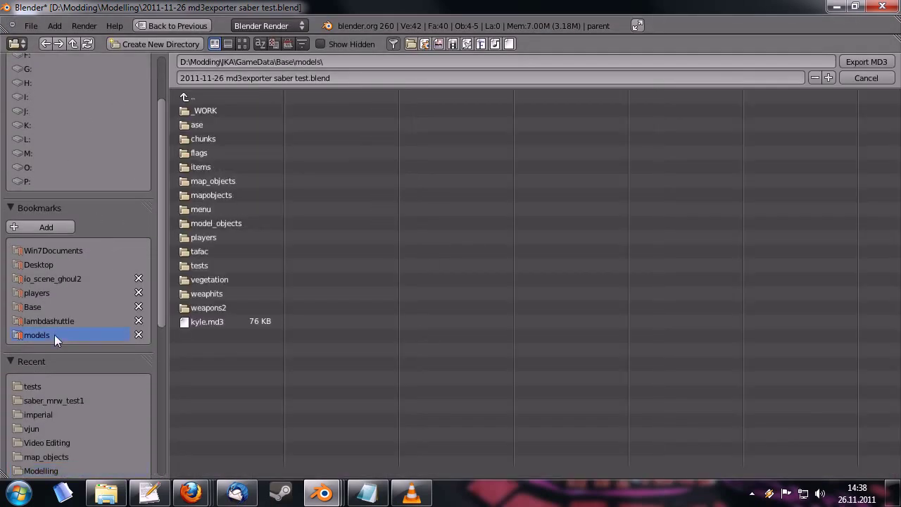
left_click(230, 307)
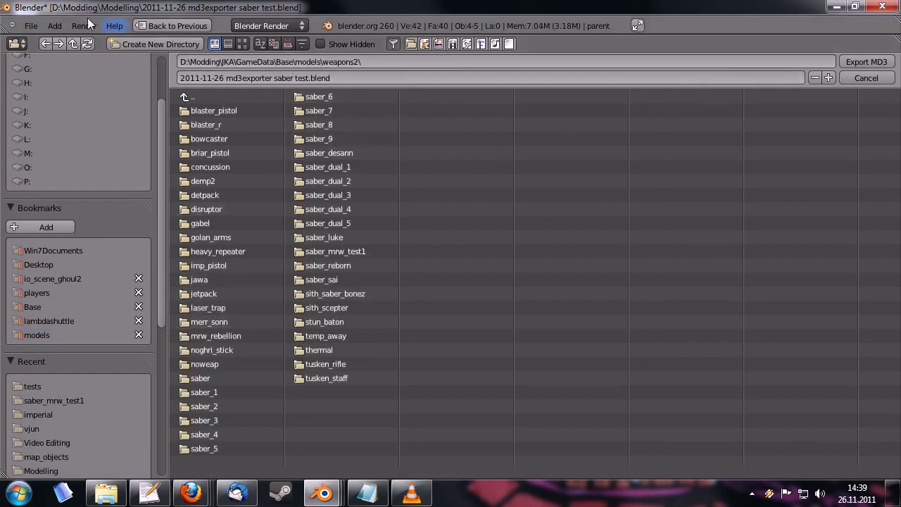
left_click(156, 43)
left_click(136, 53)
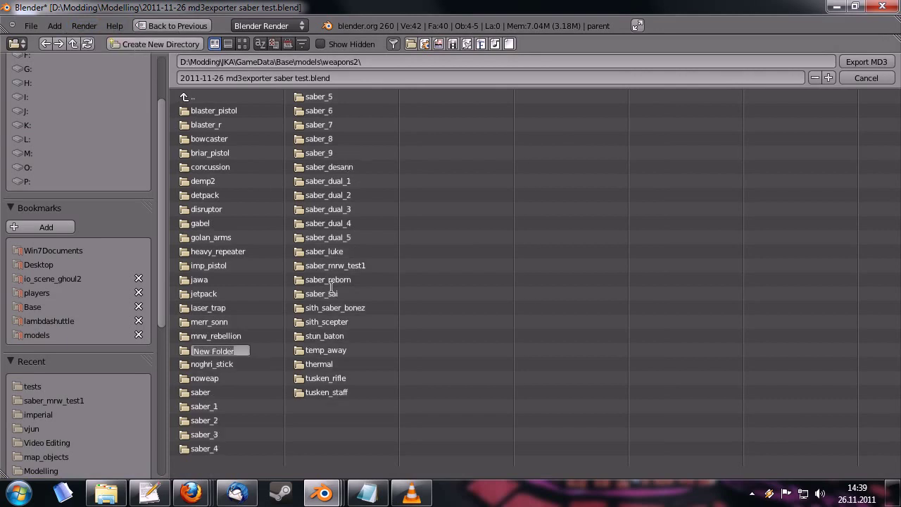
type("my_saber")
key("Return")
double_click(244, 348)
left_click(302, 78)
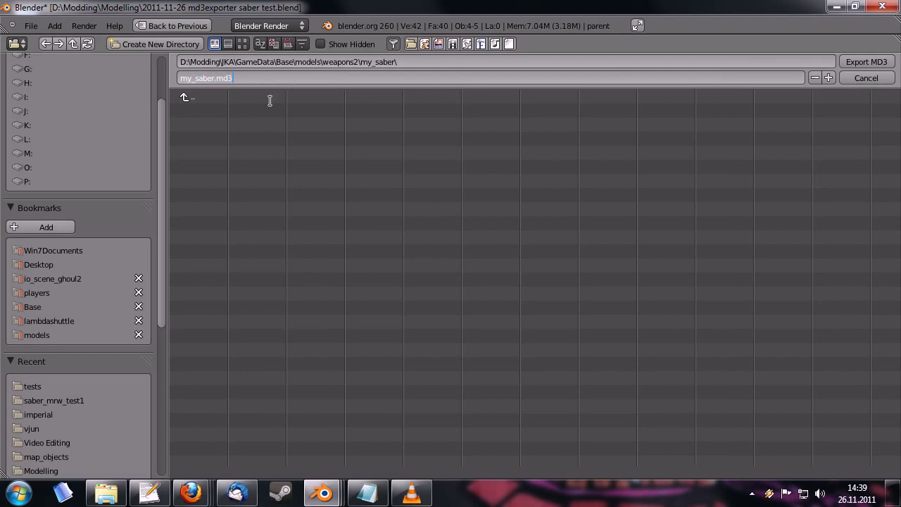
key("Escape")
Set file name my_saber.md3 and MD3 Name models/weapons2/my_saber/my_saber.md3.
scroll(99, 184, "down", 8)
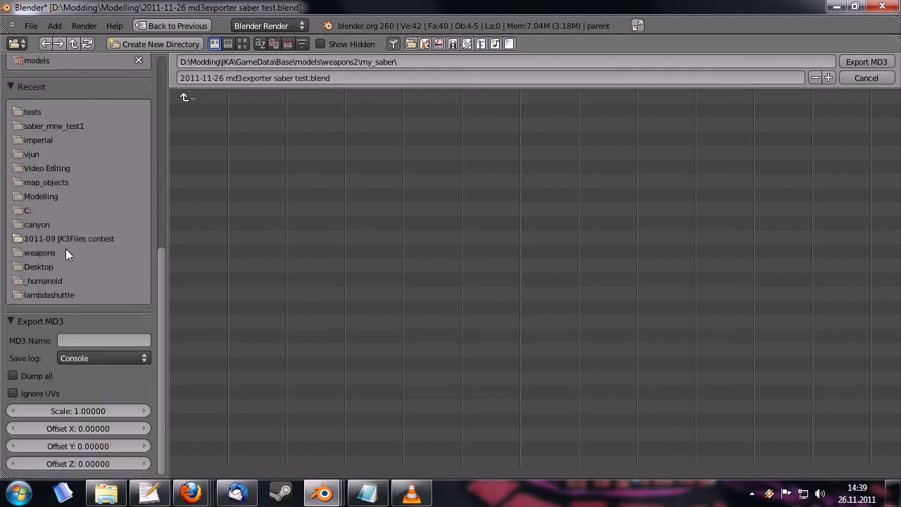
left_click(334, 76)
type("my_saber.md3")
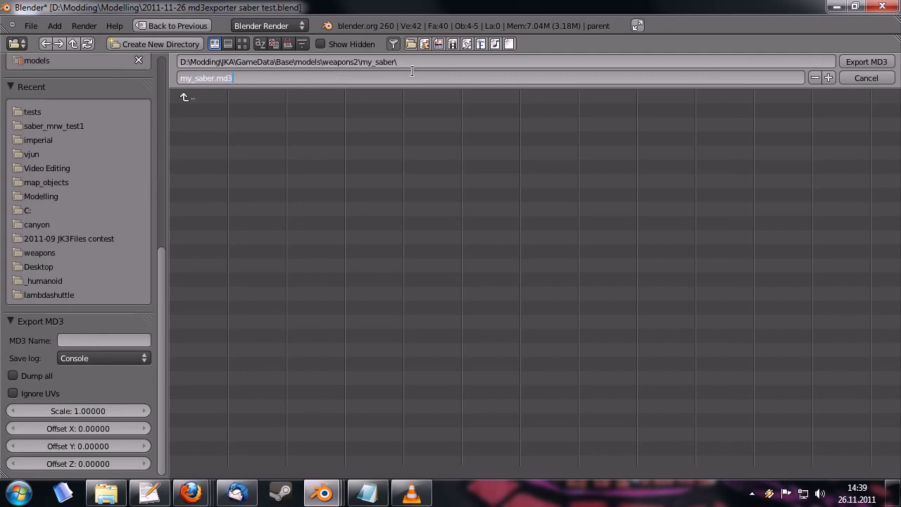
key("Return")
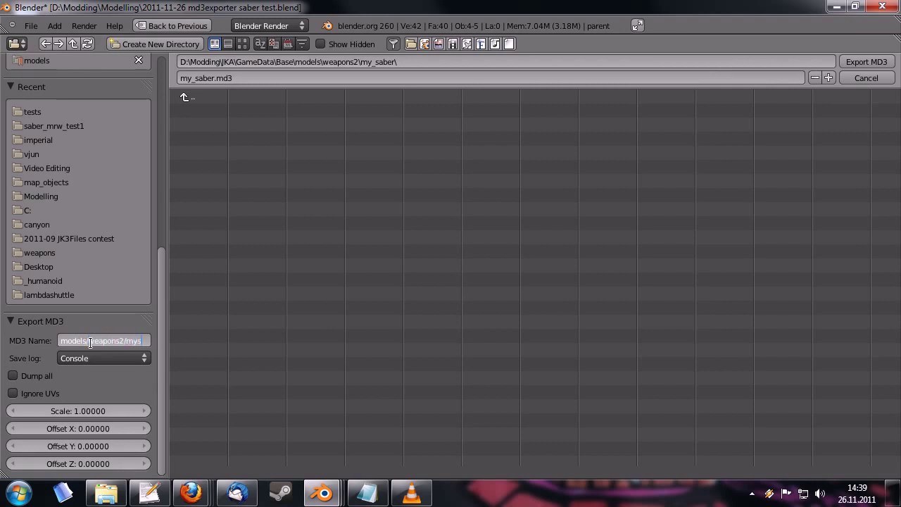
type("saber/my_saber.md3")
key("Return")
Set the export scale to 10 and export the MD3.
scroll(106, 334, "up", 1)
scroll(108, 325, "down", 1)
left_click(81, 411)
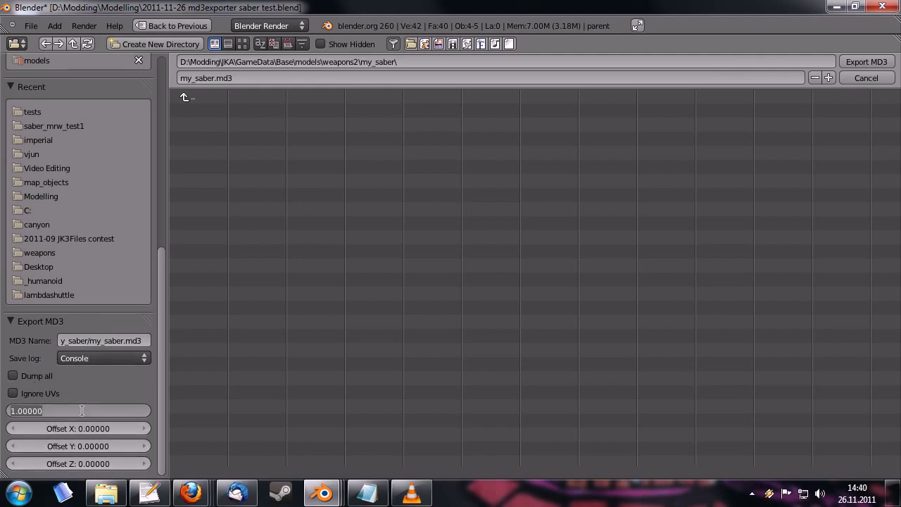
type("10")
key("Return")
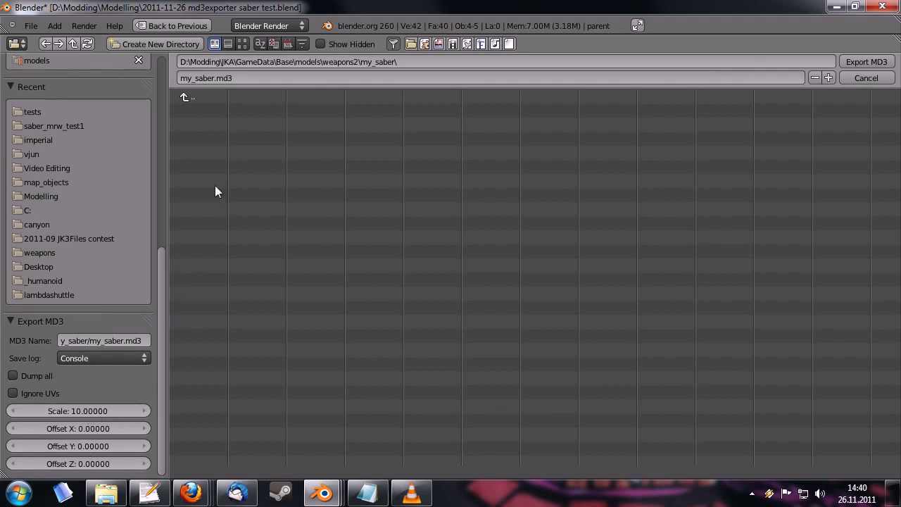
left_click(850, 62)
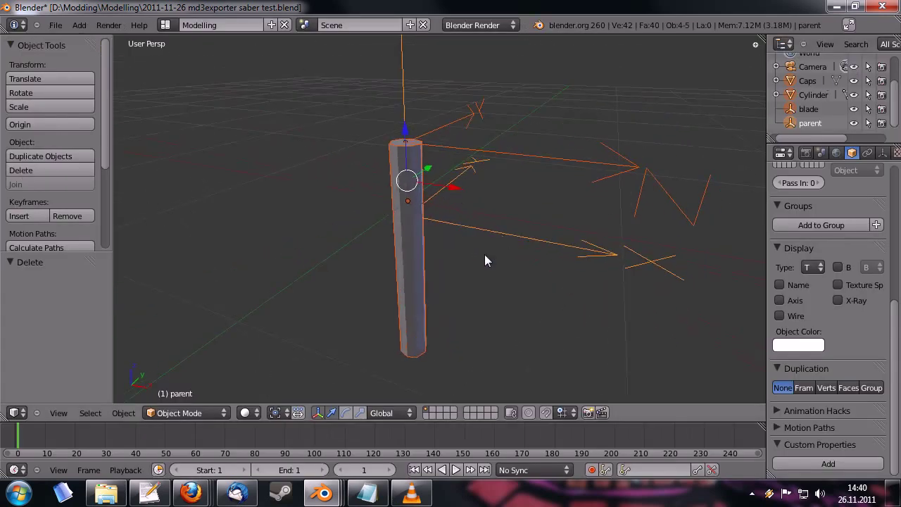
Orbit around the hilt and bring up the taskbar list of modding tools.
middle_click_drag(479, 267, 376, 388)
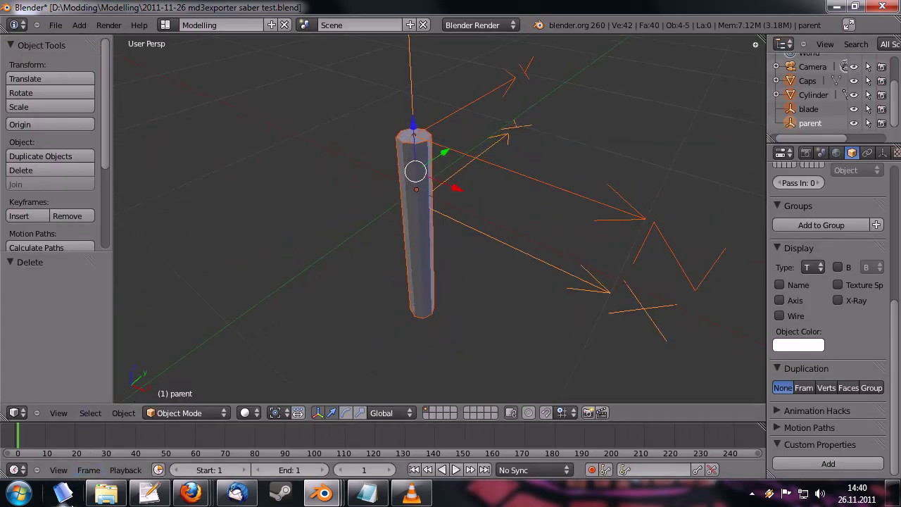
middle_click_drag(446, 169, 381, 258)
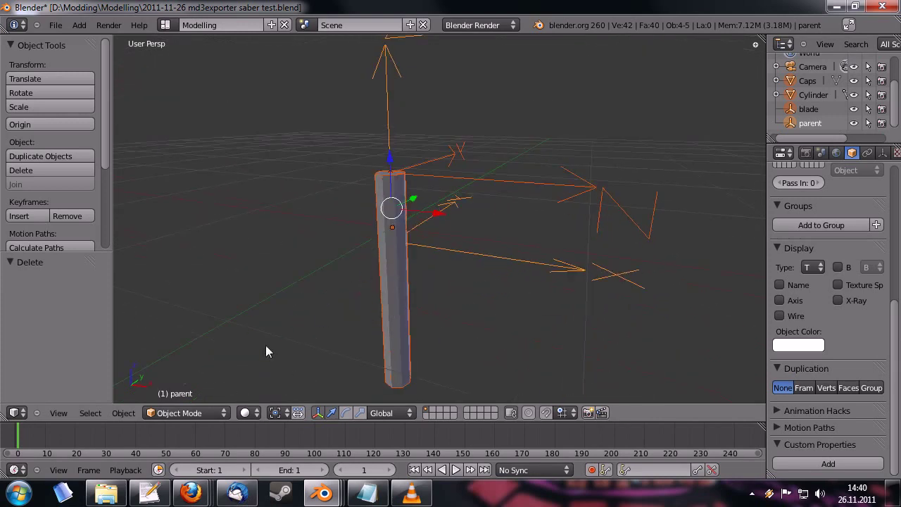
right_click(63, 493)
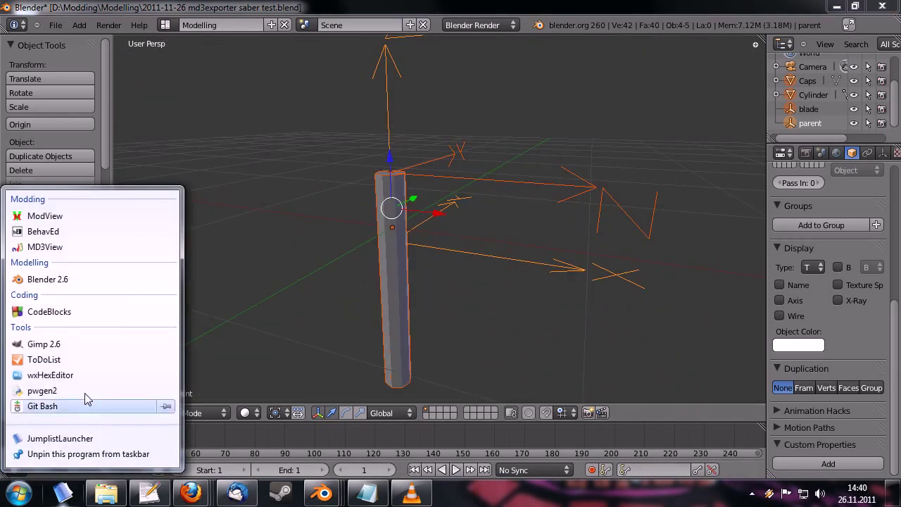
Launch MD3View and load models/weapons2/my_saber/my_saber.md3.
left_click(69, 248)
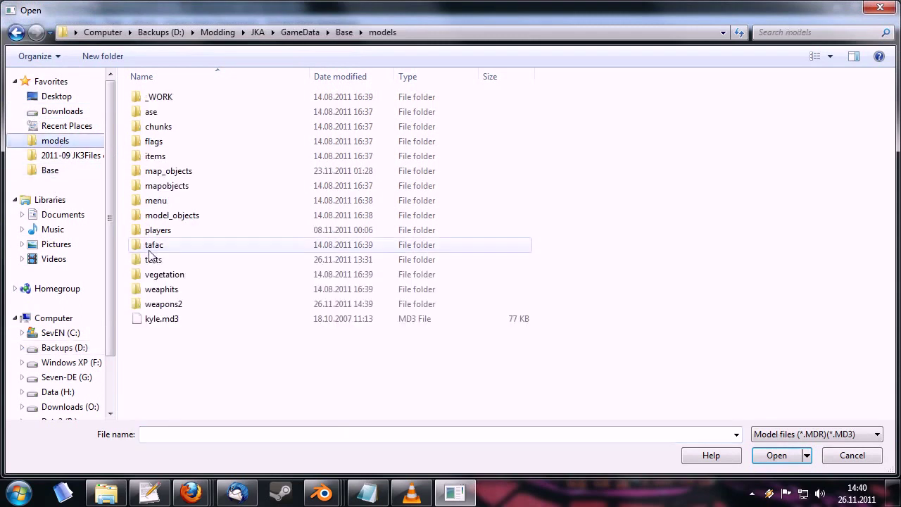
double_click(174, 306)
left_click(177, 316)
scroll(181, 331, "down", 3)
double_click(185, 234)
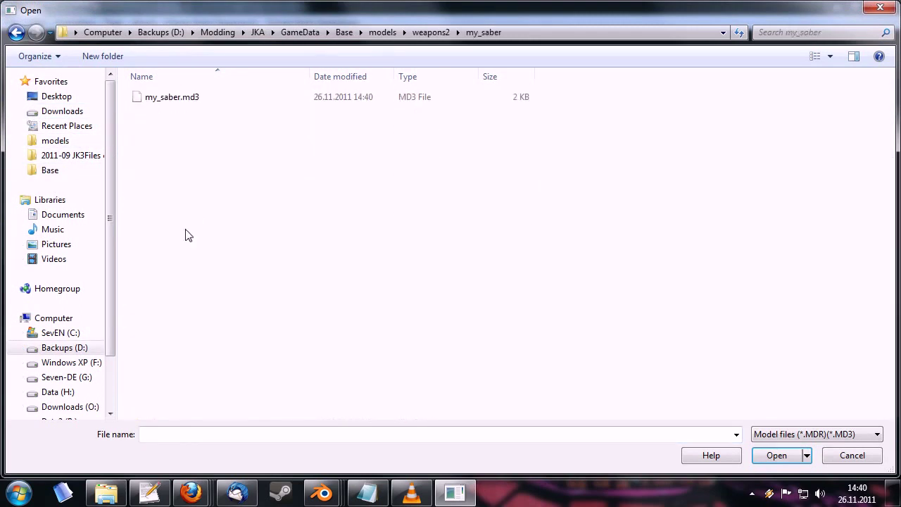
left_click(191, 100)
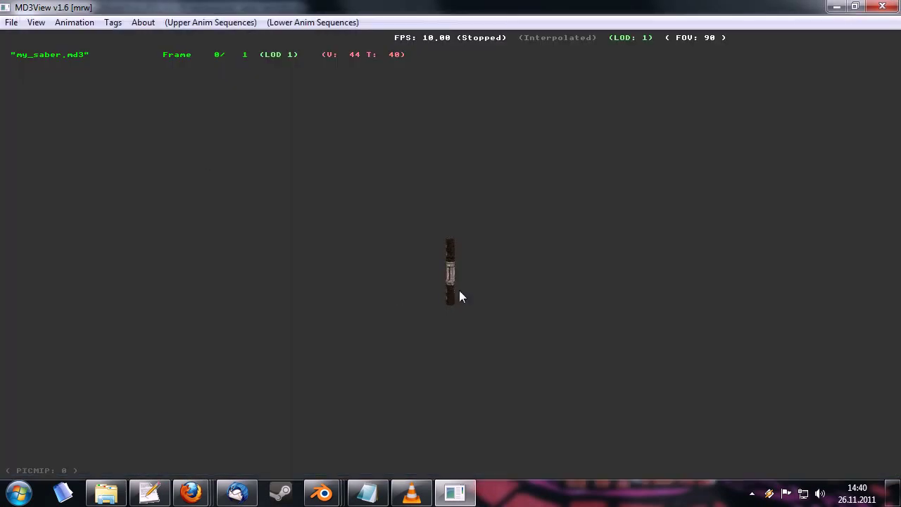
right_click_drag(459, 290, 450, 260)
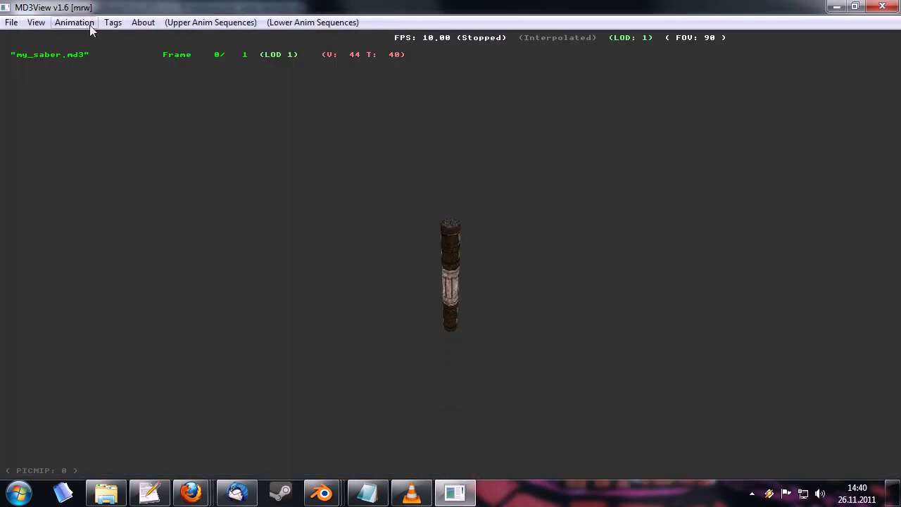
Turn on View Origin to show axes and tags, and rotate the model.
left_click(39, 23)
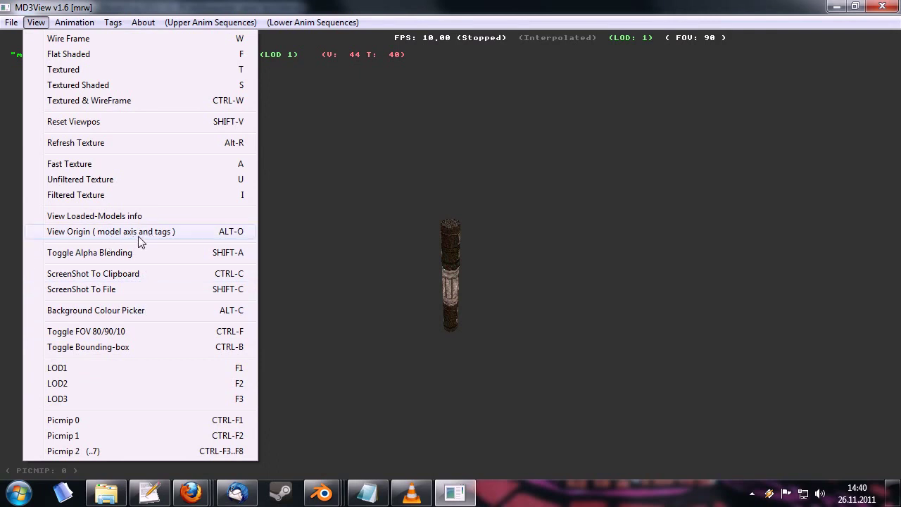
left_click(182, 233)
left_click_drag(371, 268, 465, 253)
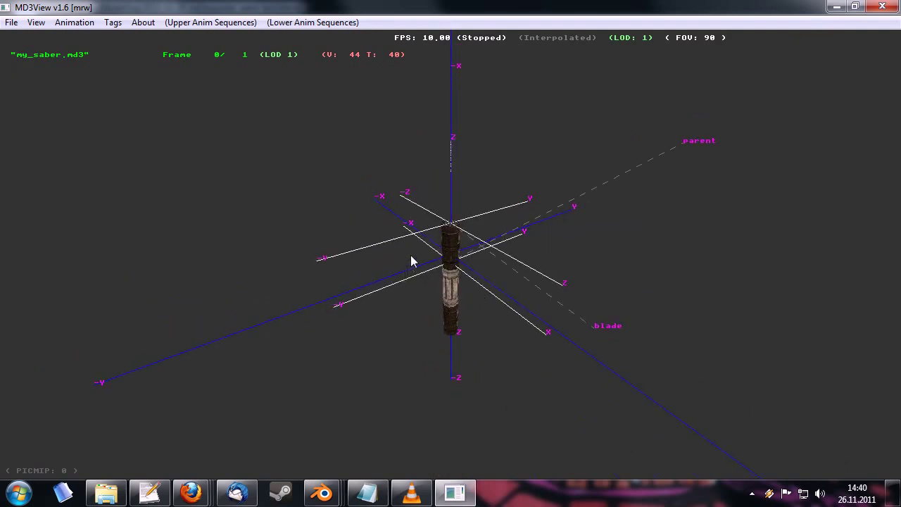
left_click_drag(424, 246, 424, 200)
Export the hilt as GLM without 90-degree skewing, confirming and dismissing the report.
left_click(12, 22)
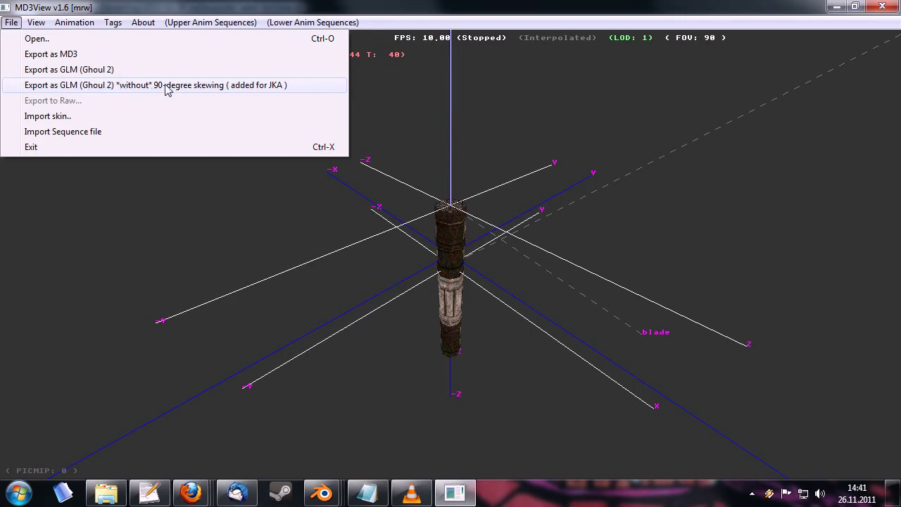
left_click(239, 86)
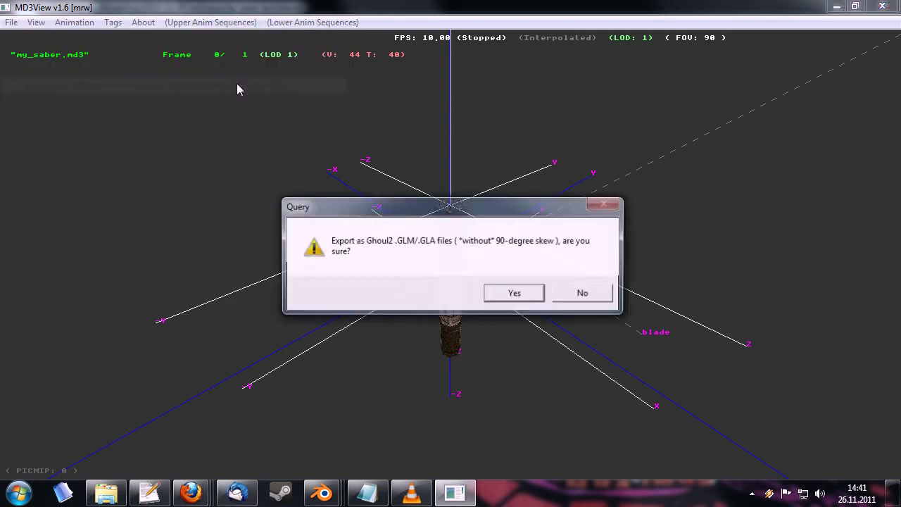
left_click(525, 299)
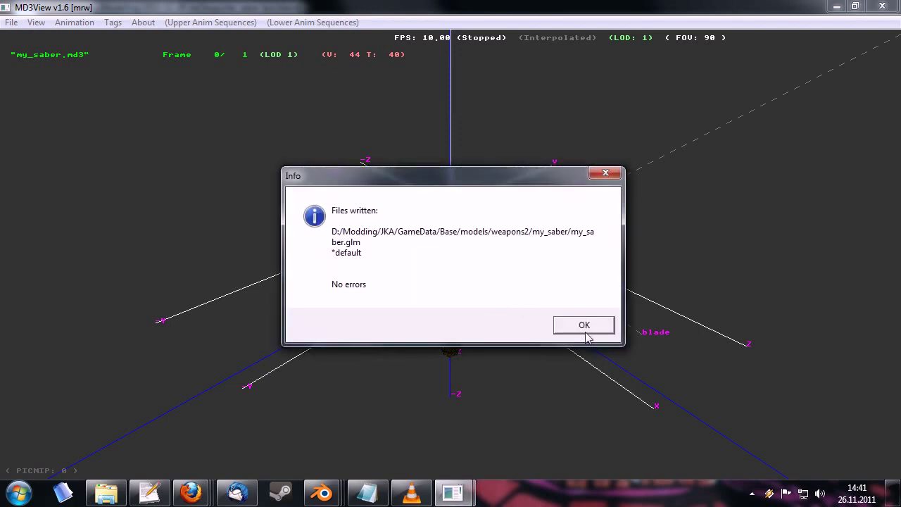
left_click(586, 327)
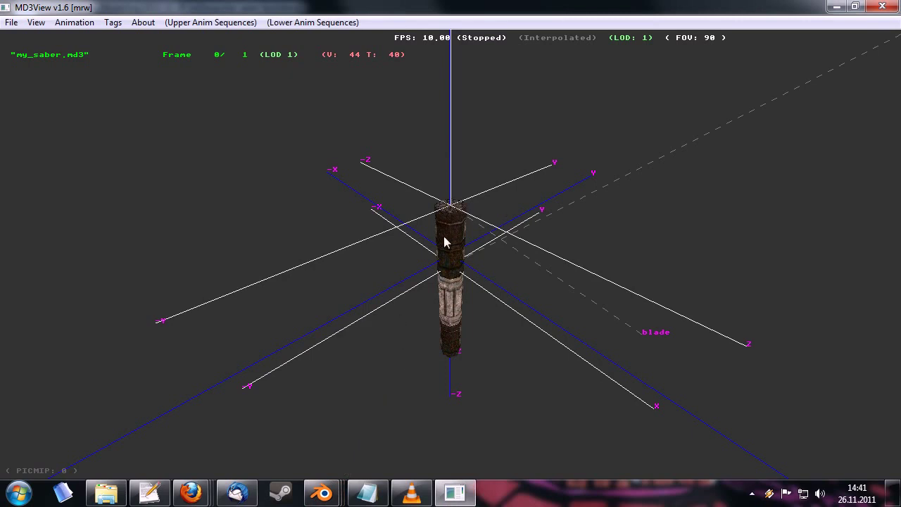
key("alt+Tab")
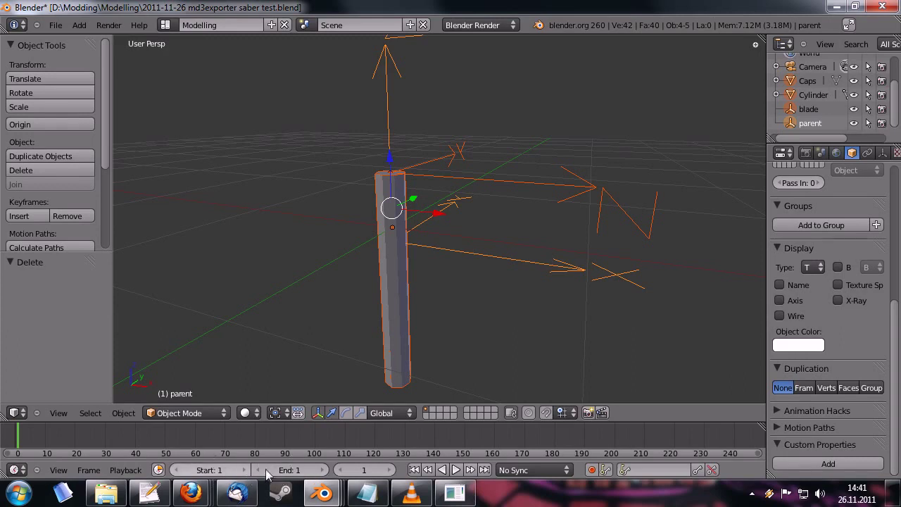
middle_click_drag(395, 317, 429, 273)
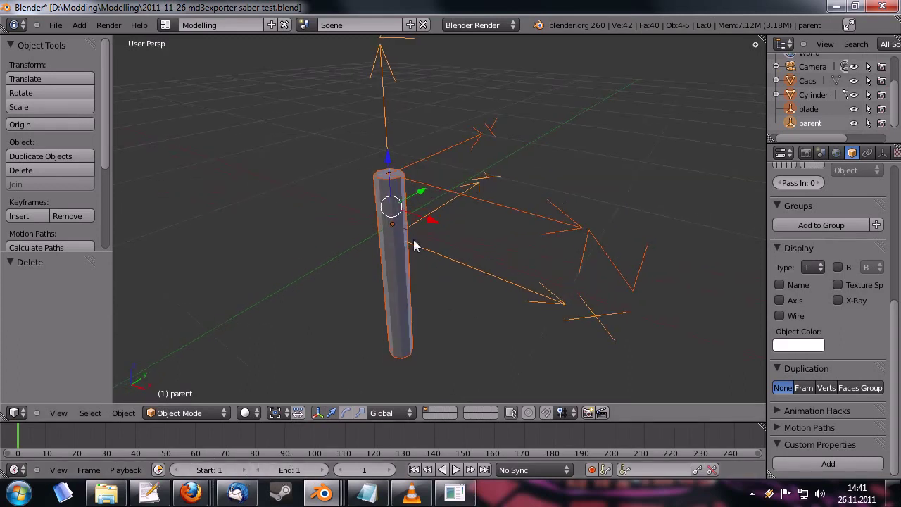
middle_click_drag(410, 235, 345, 275)
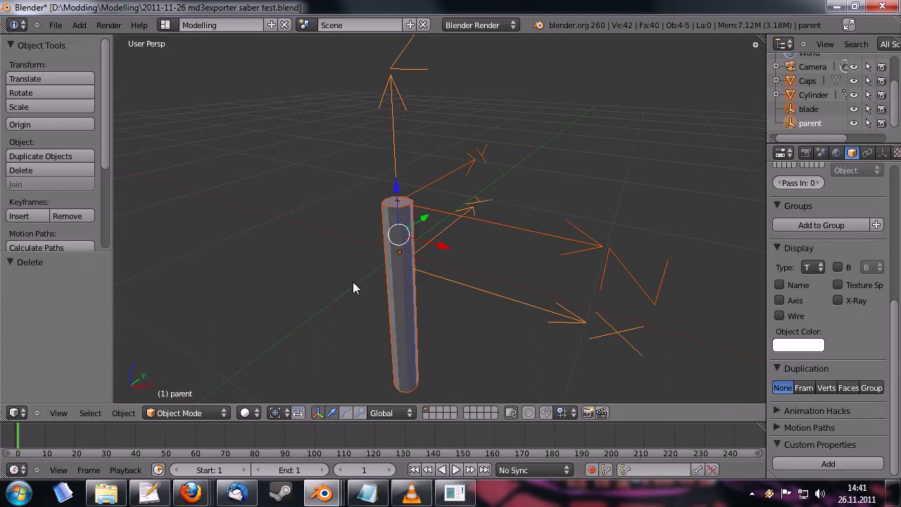
left_click(453, 493)
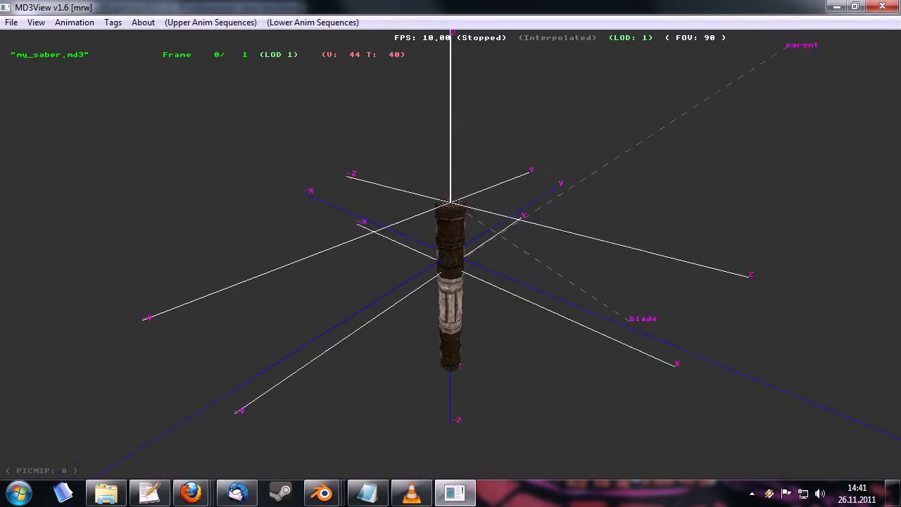
Rotate the saber to inspect its tag axes from several angles.
left_click_drag(408, 239, 436, 234)
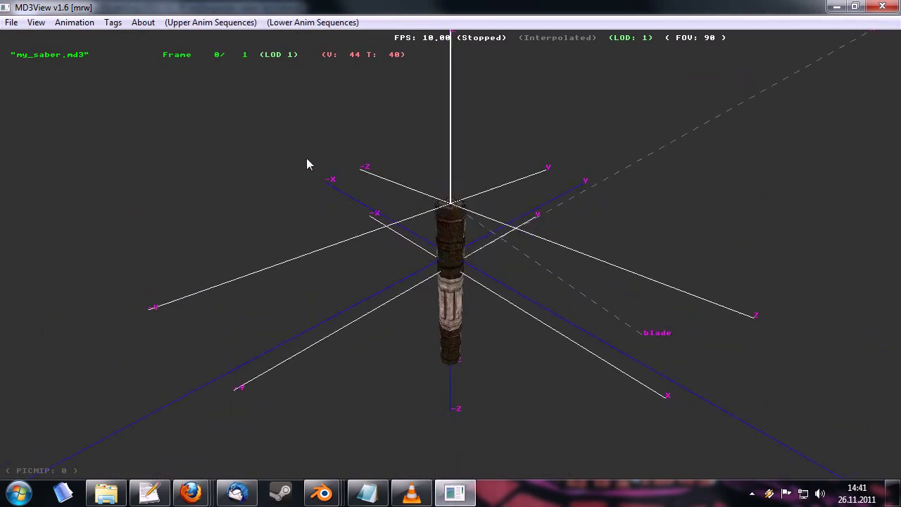
left_click_drag(360, 259, 362, 274)
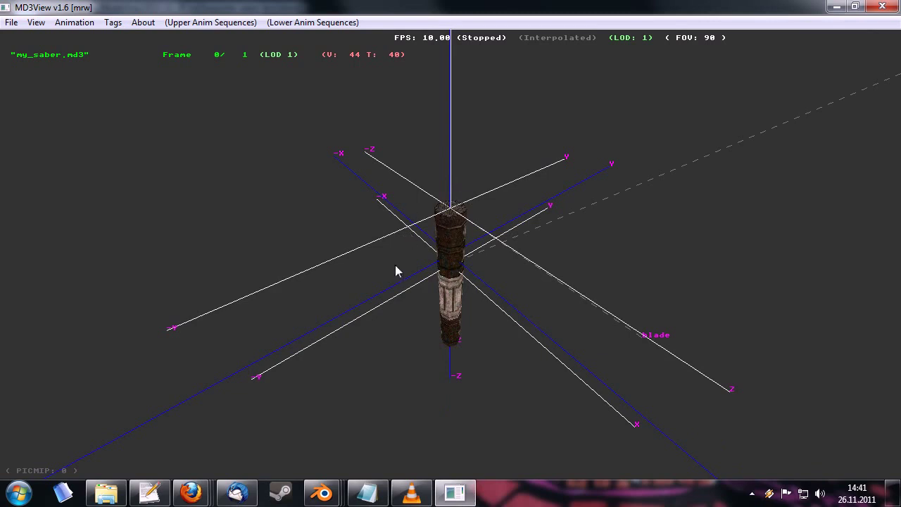
left_click_drag(494, 213, 501, 212)
left_click_drag(580, 148, 452, 201)
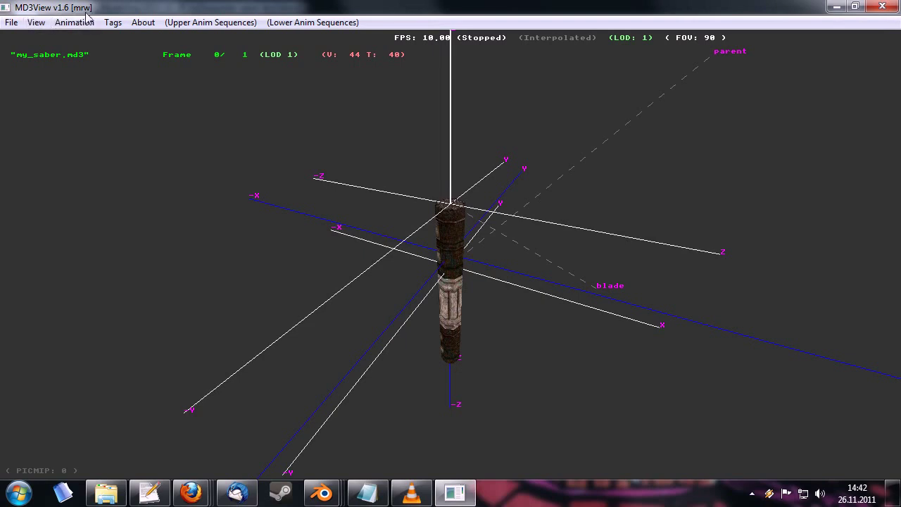
View and close the About information, then bring up the taskbar list of modding tools.
left_click(143, 26)
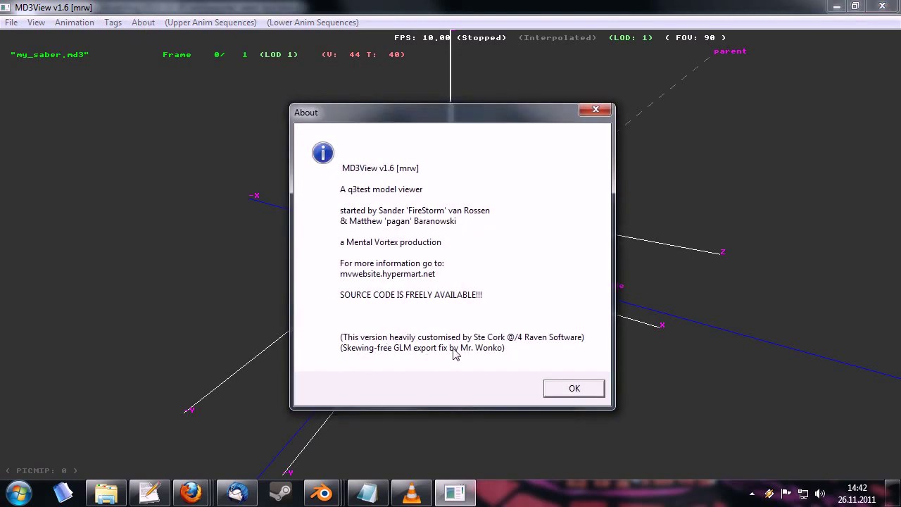
left_click(572, 389)
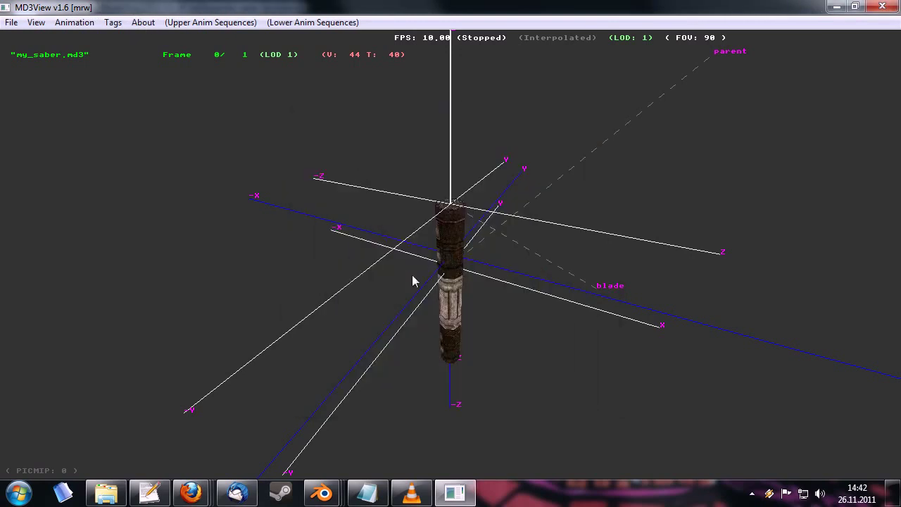
left_click_drag(412, 274, 373, 301)
right_click(62, 492)
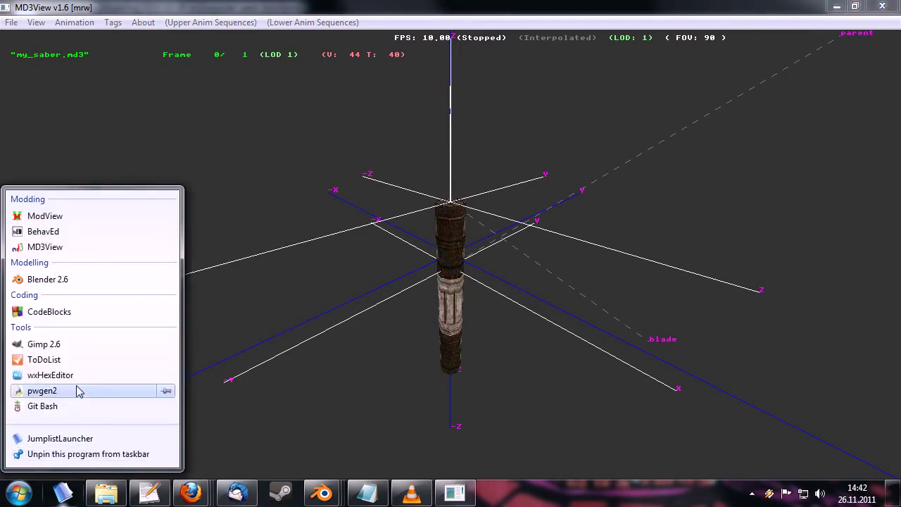
Launch ModView maximized and load my_saber.glm from the weapons2/my_saber folder.
left_click(56, 218)
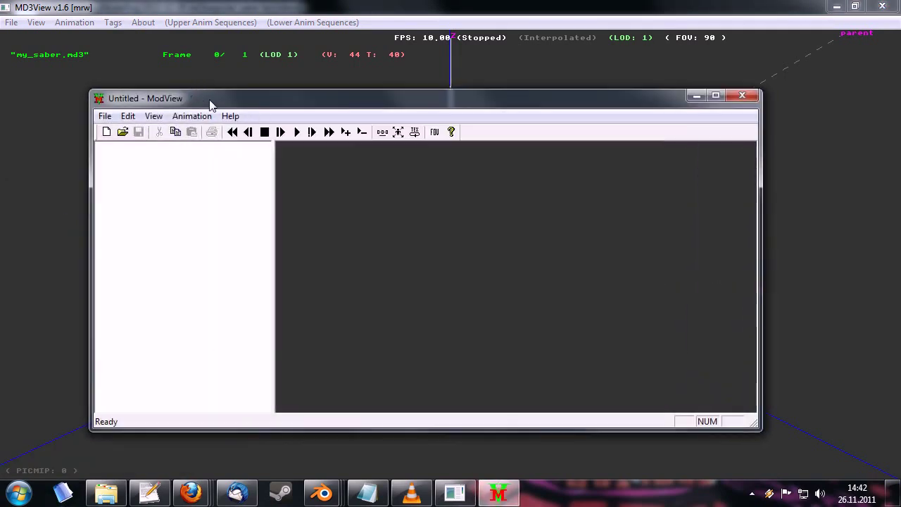
double_click(220, 100)
left_click(30, 39)
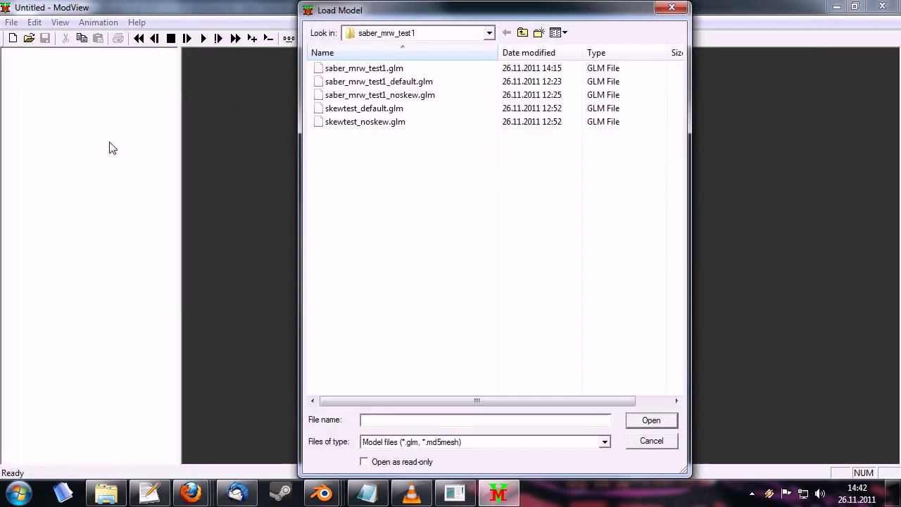
left_click(523, 32)
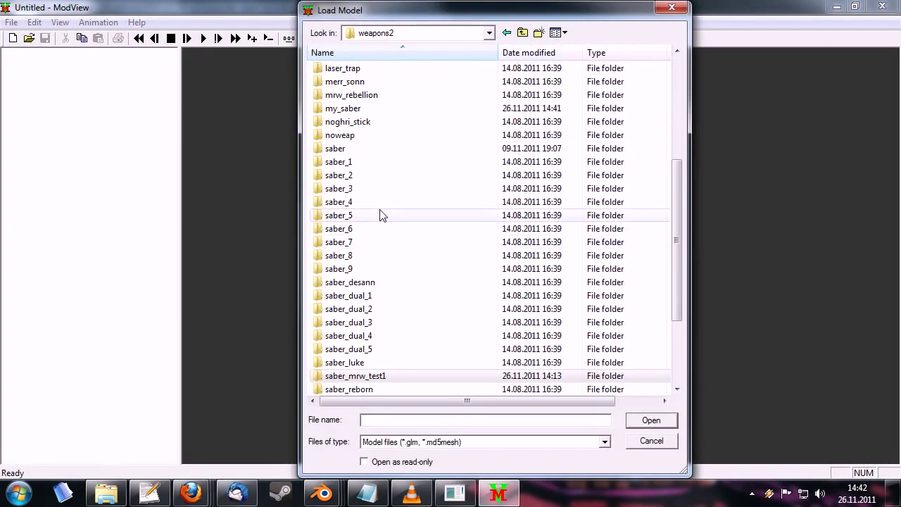
double_click(356, 109)
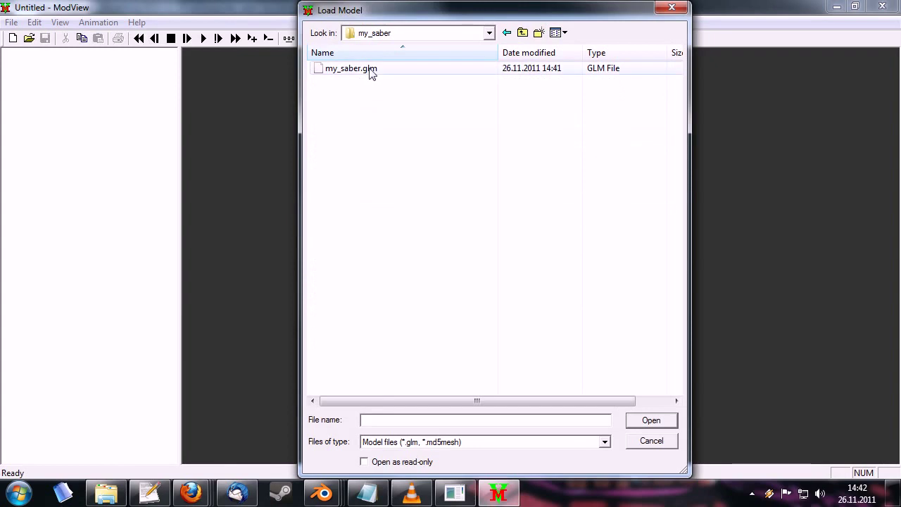
left_click(372, 71)
double_click(391, 72)
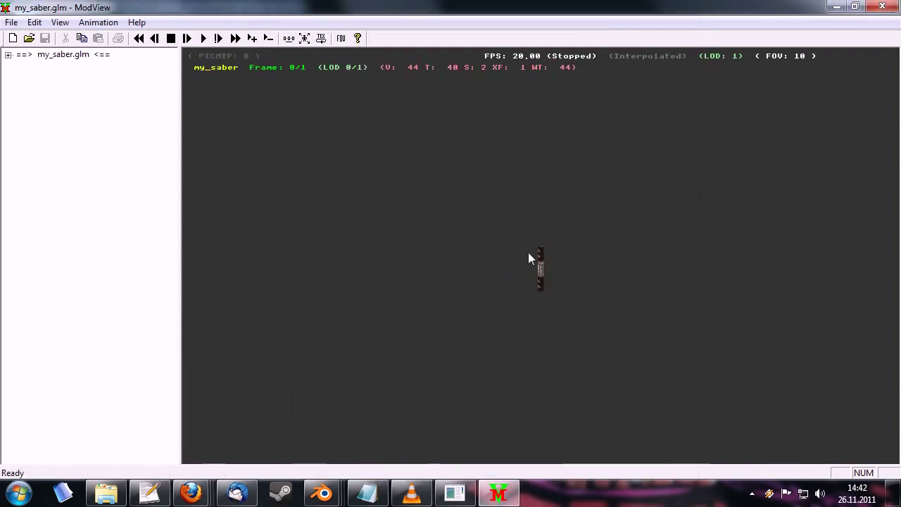
Expand the model tree and Tag Surfaces, then display the *blade and *parent tag axes on the hilt.
right_click_drag(307, 120, 308, 169)
left_click(8, 55)
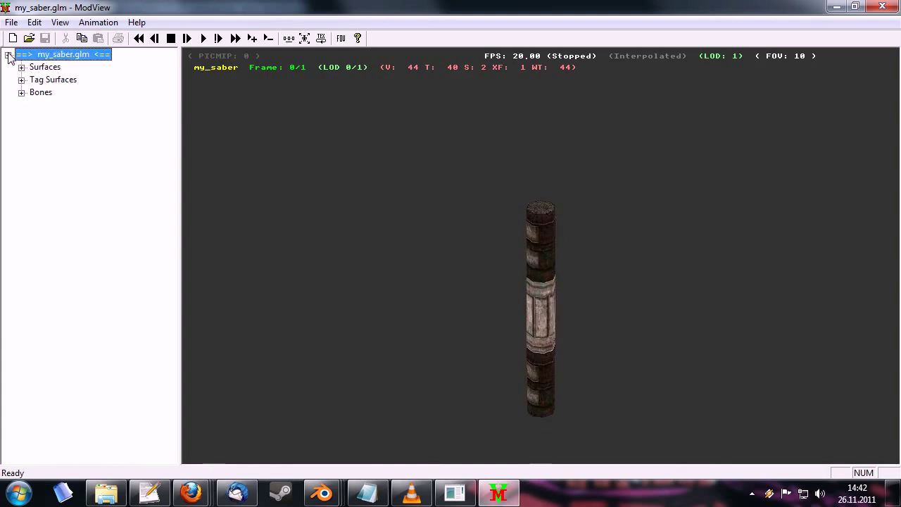
left_click(54, 80)
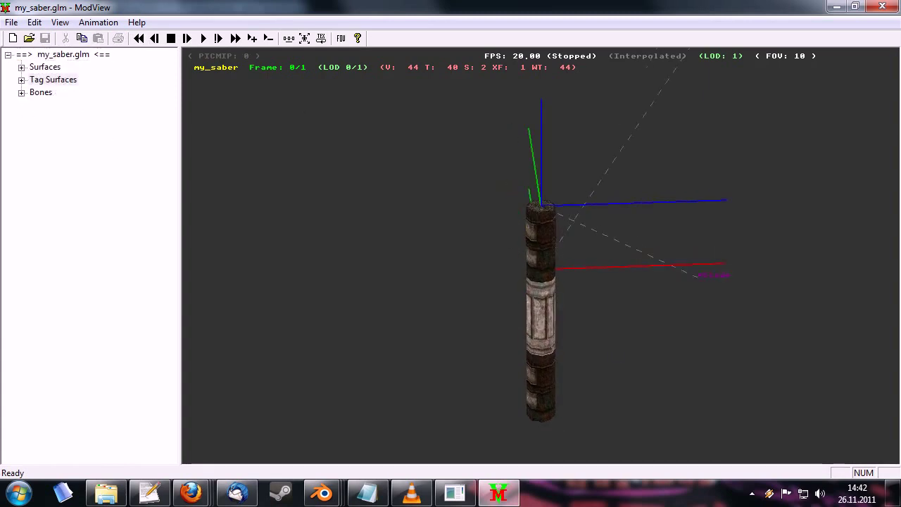
left_click(22, 79)
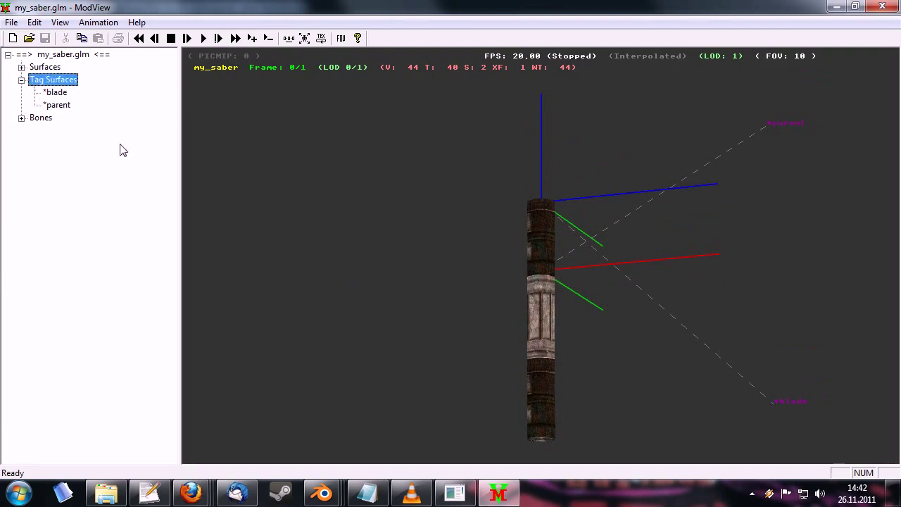
left_click_drag(382, 261, 355, 248)
left_click(55, 92)
left_click_drag(451, 275, 583, 293)
left_click(57, 105)
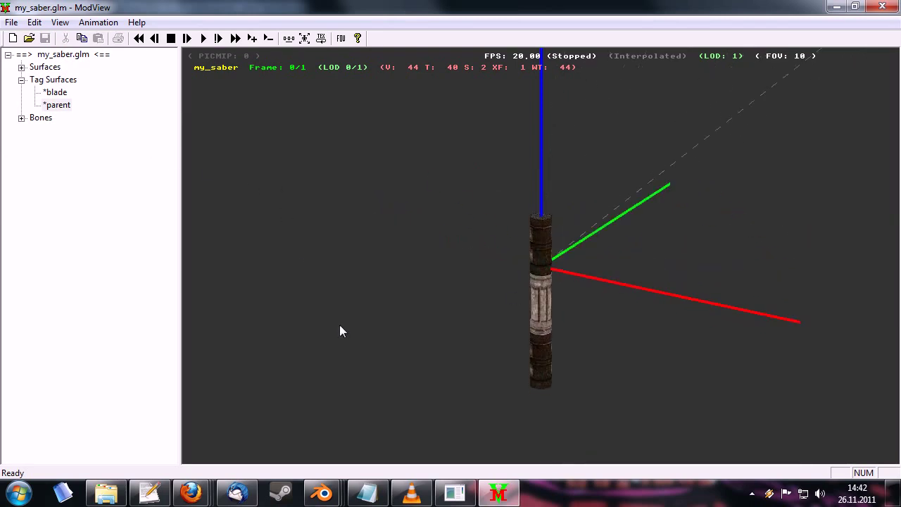